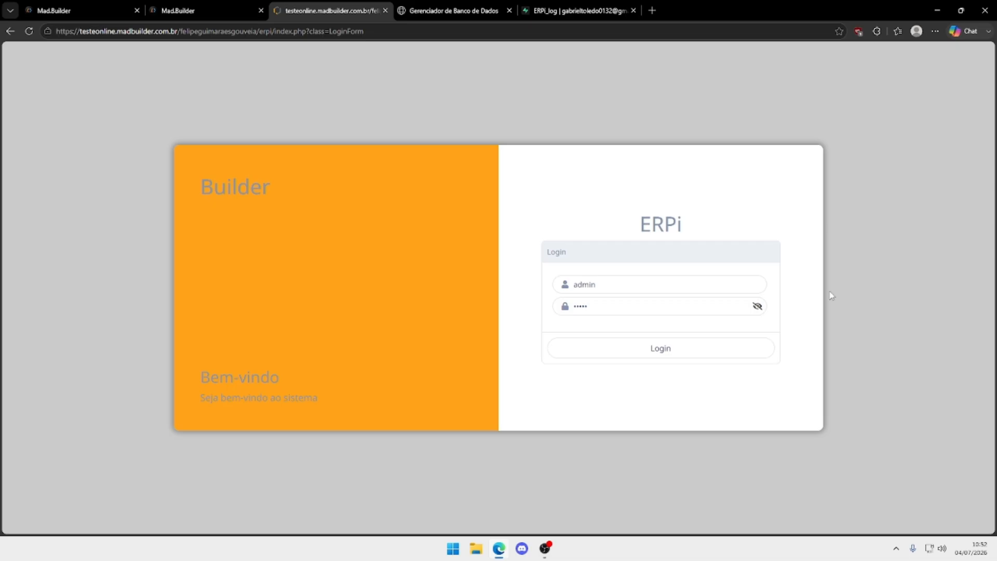
Step: Log in to the ERPi system with the prefilled credentials and choose HOLDING as the unit
left_click(711, 358)
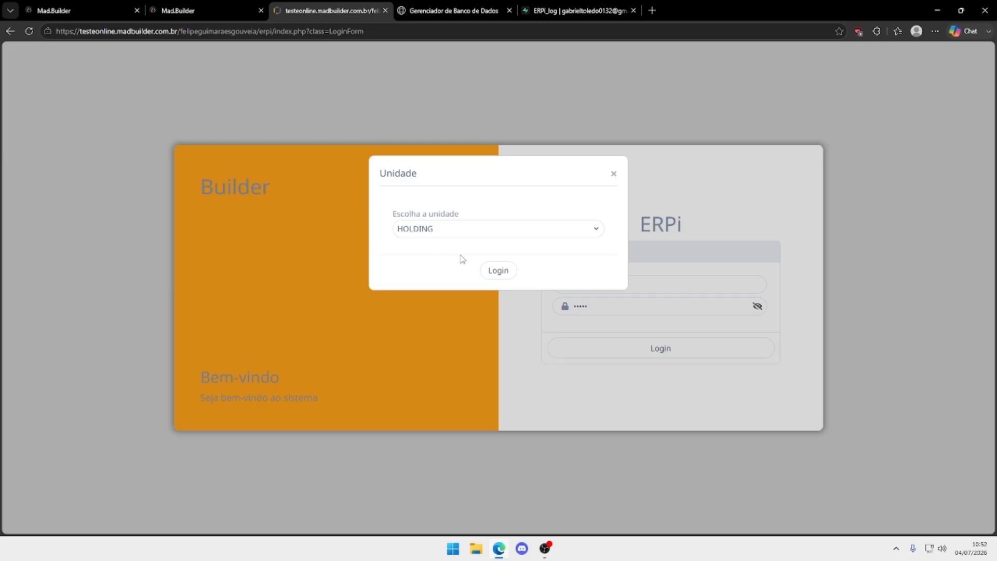
left_click(480, 232)
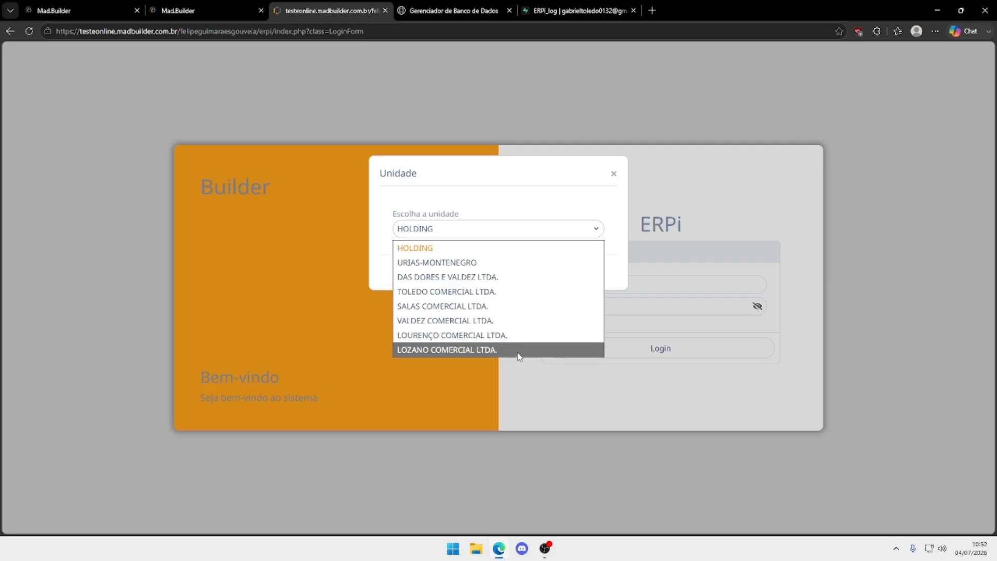
left_click(491, 253)
left_click(485, 269)
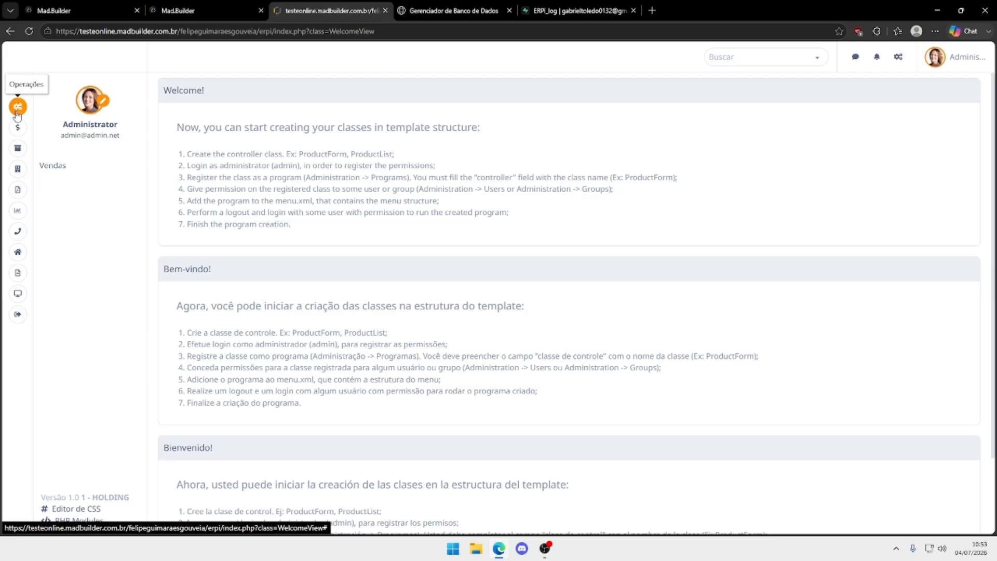
Step: Open a new sale registration from the Vendas list and examine its Serviço and Produto sections
left_click(61, 175)
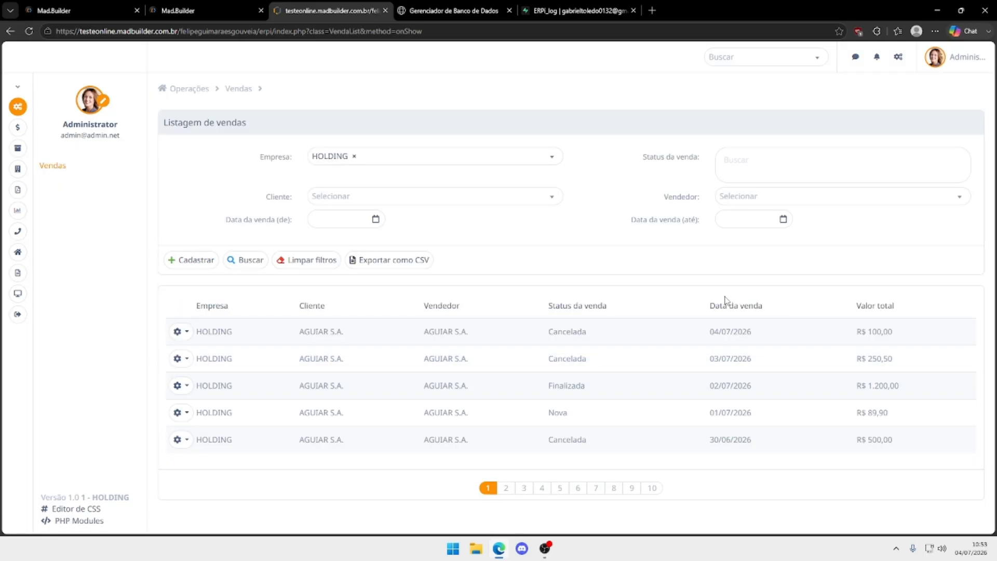
left_click(209, 258)
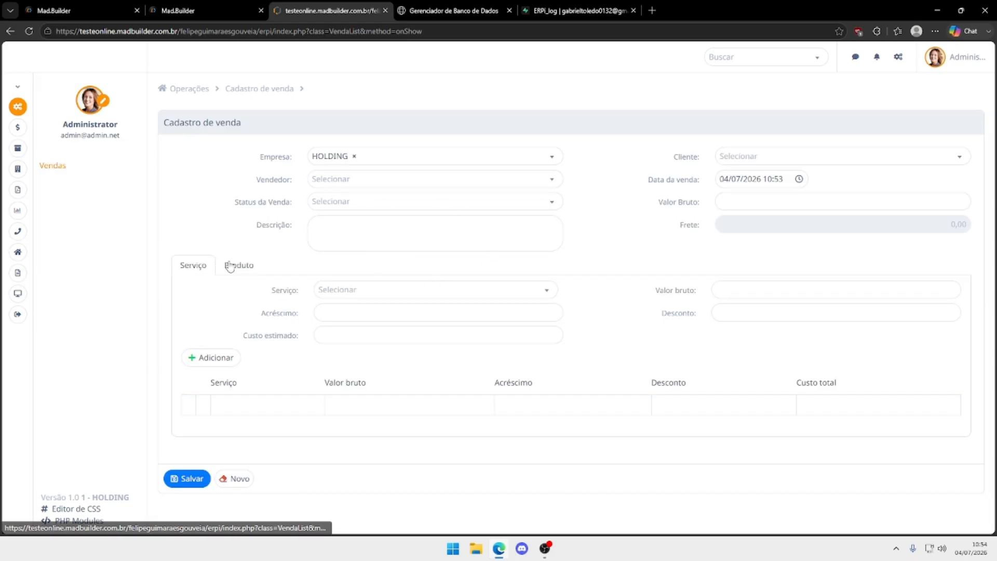
left_click(231, 267)
left_click(201, 265)
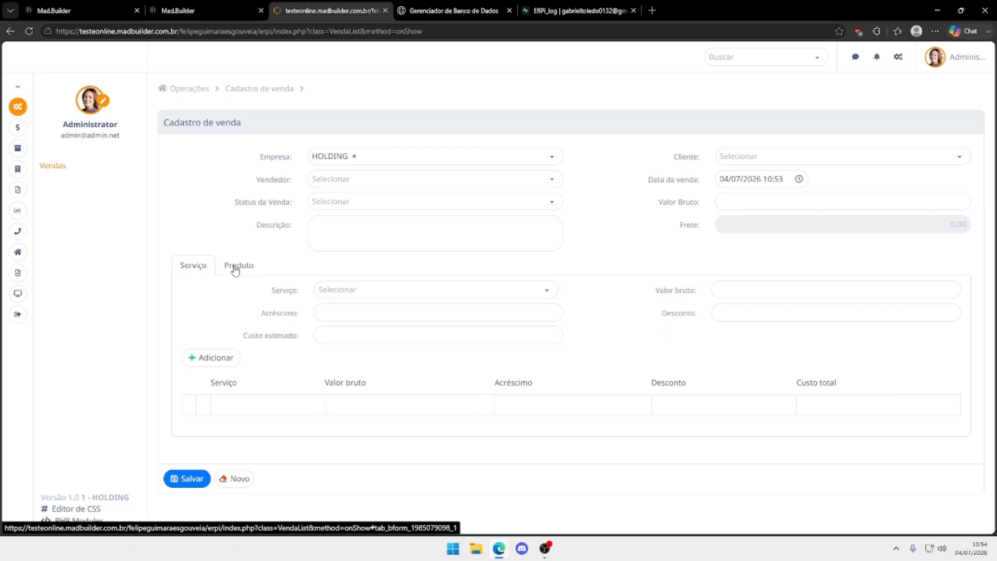
left_click(250, 272)
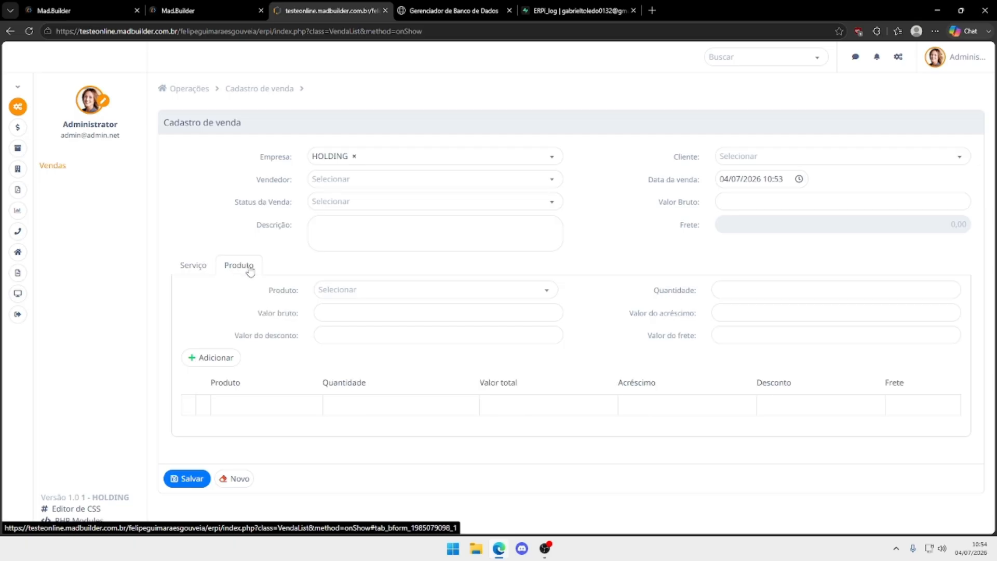
left_click(200, 271)
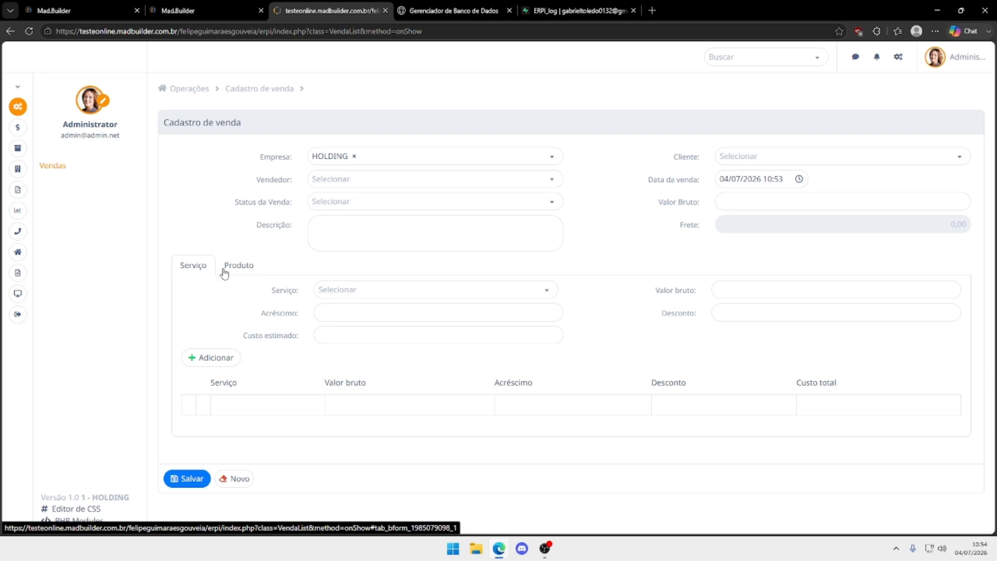
left_click(259, 266)
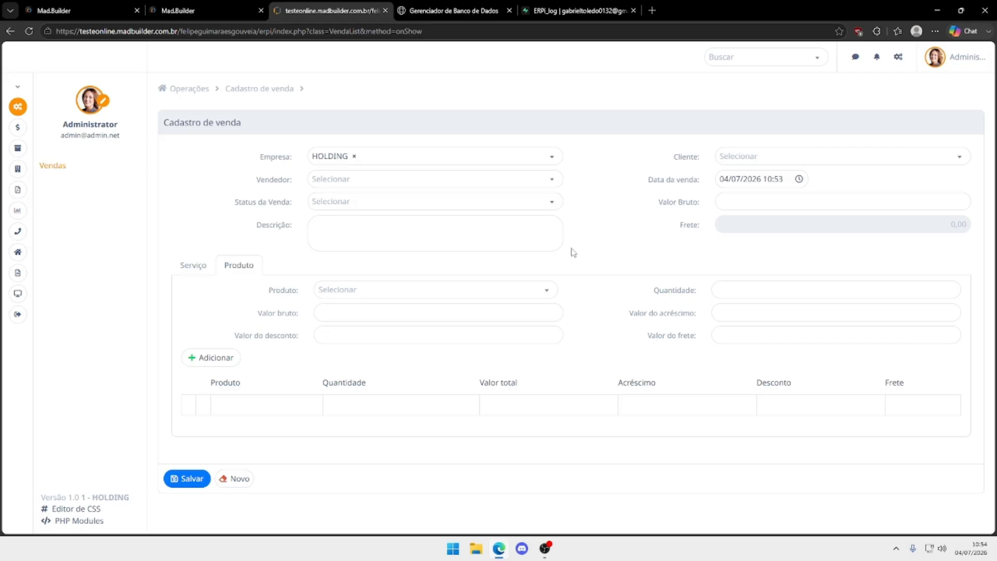
Step: Open a new Conta a Pagar registration and examine its main fields, including Nº de parcelas, and the Pagamento section
left_click(18, 128)
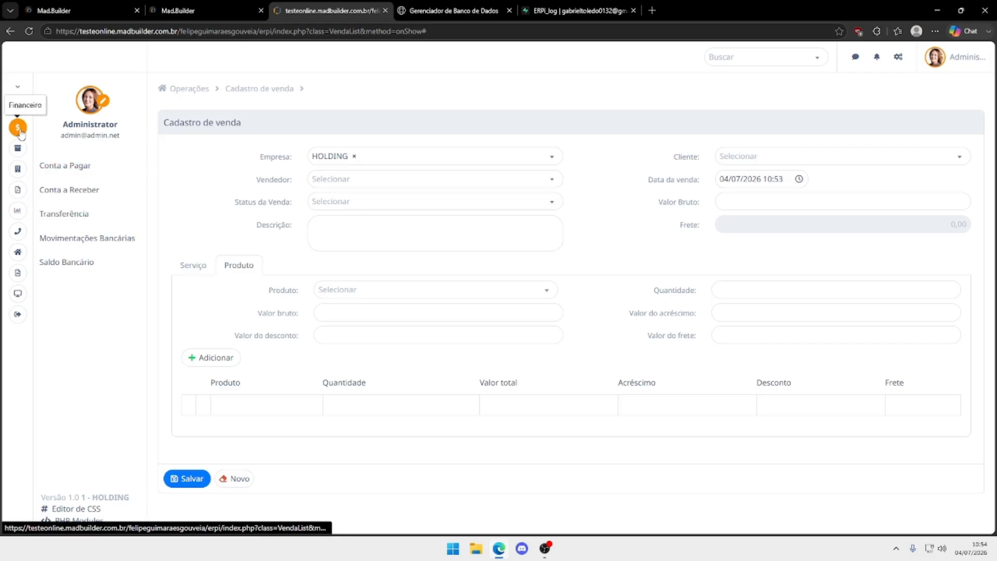
left_click(110, 172)
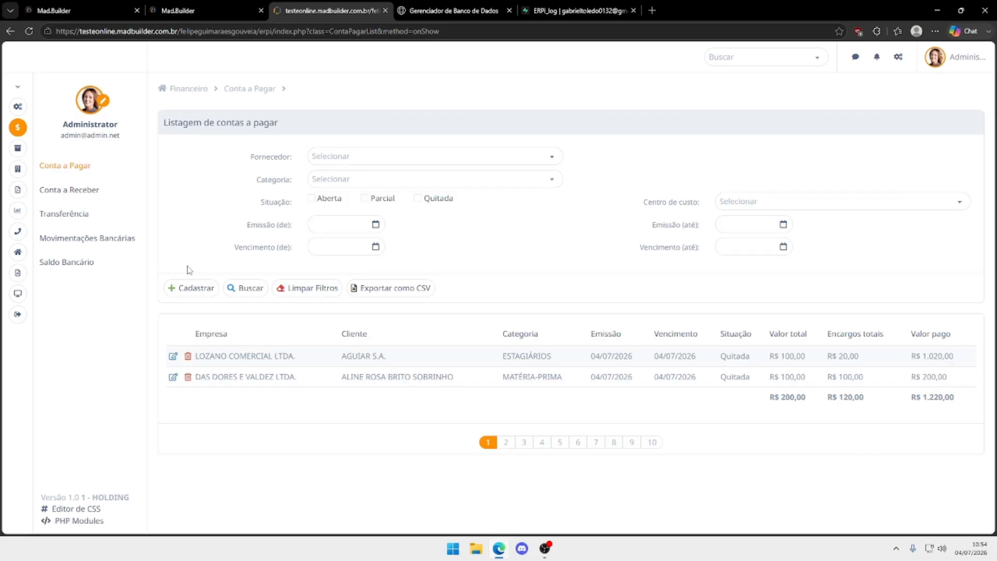
left_click(177, 287)
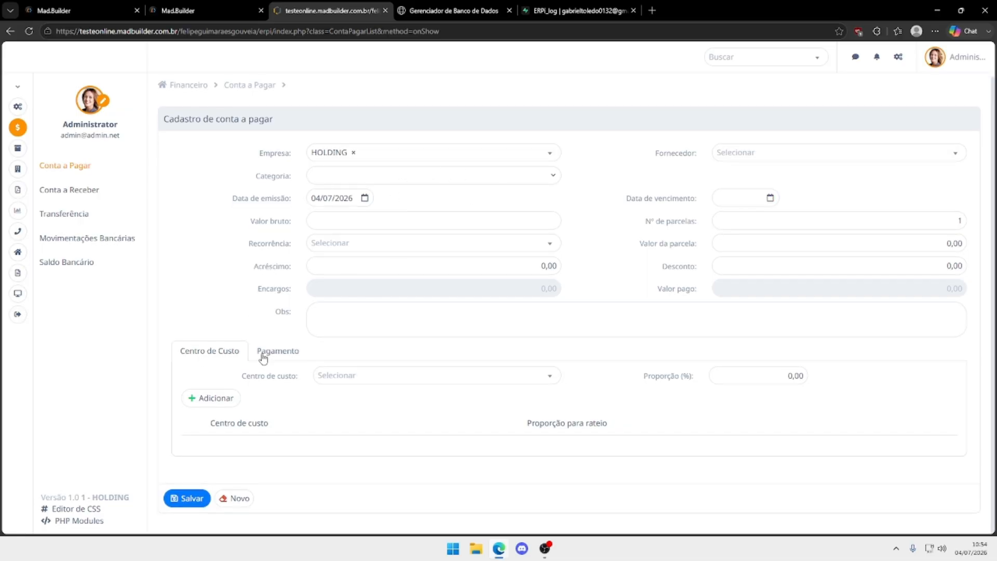
left_click(291, 351)
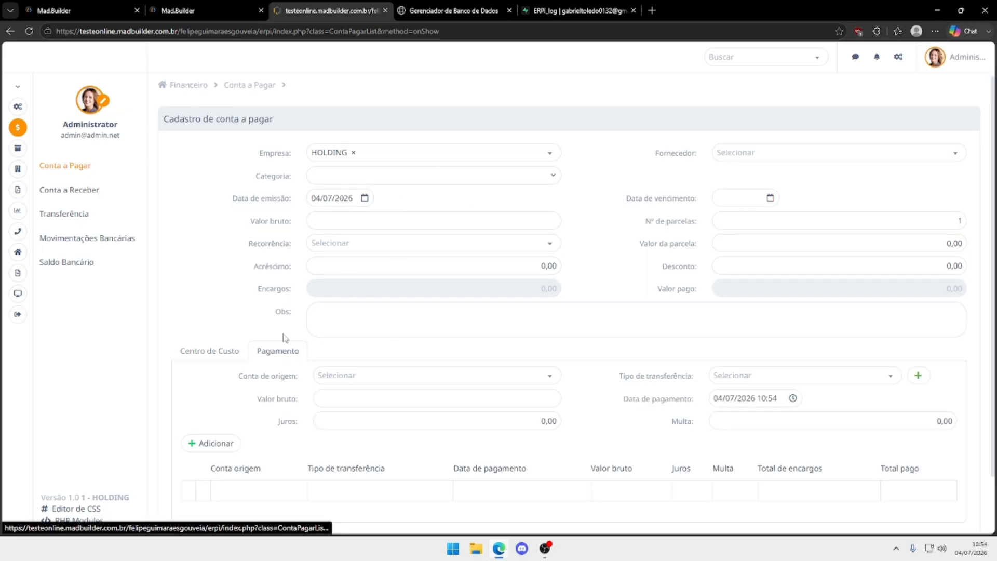
scroll(562, 319, "down", 1)
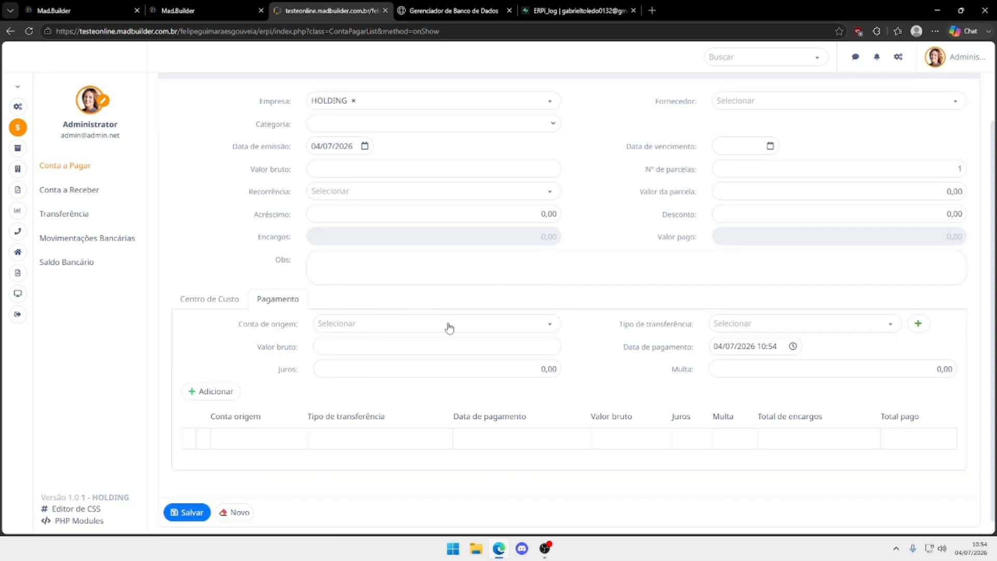
scroll(416, 392, "up", 1)
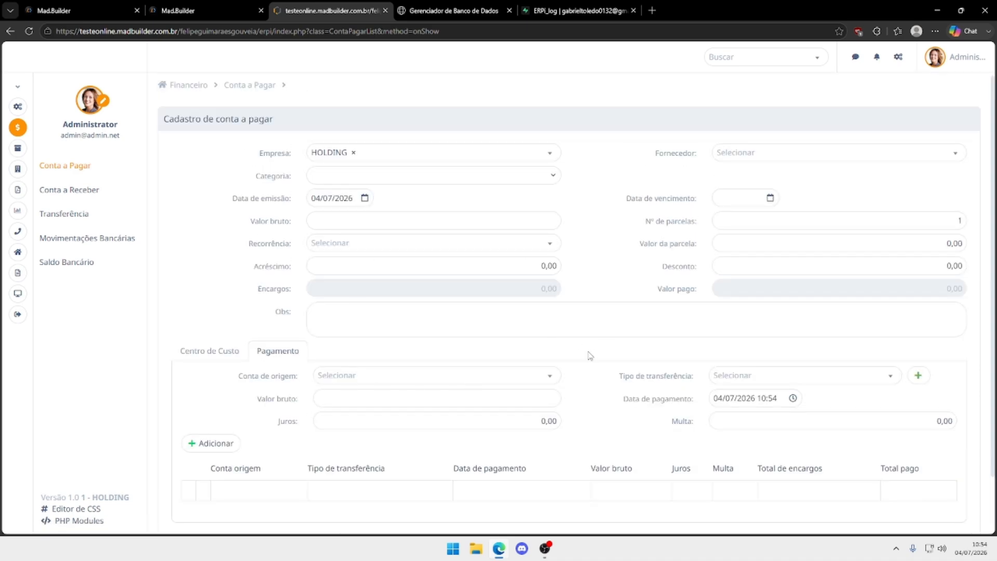
left_click(753, 224)
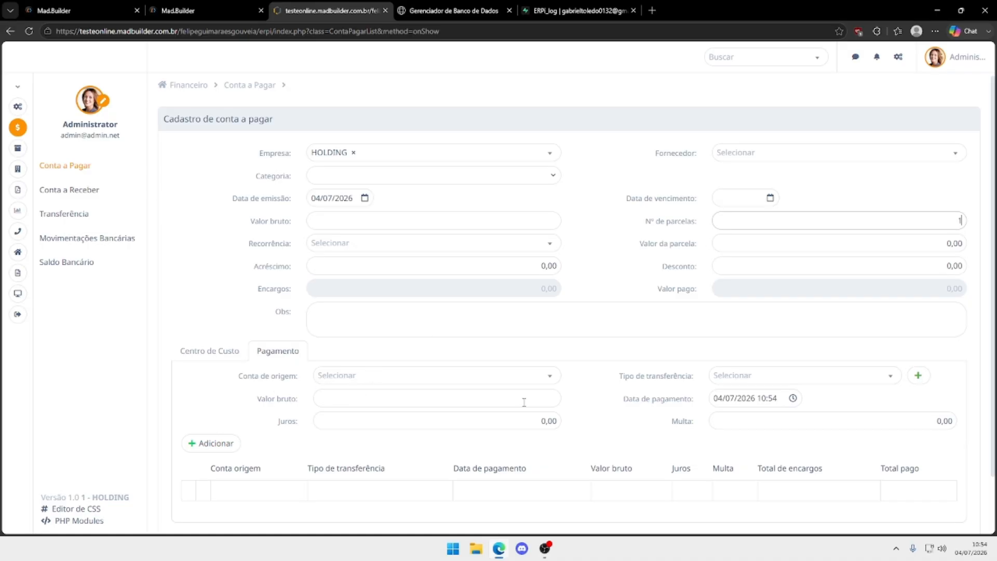
scroll(524, 410, "down", 1)
scroll(523, 412, "up", 1)
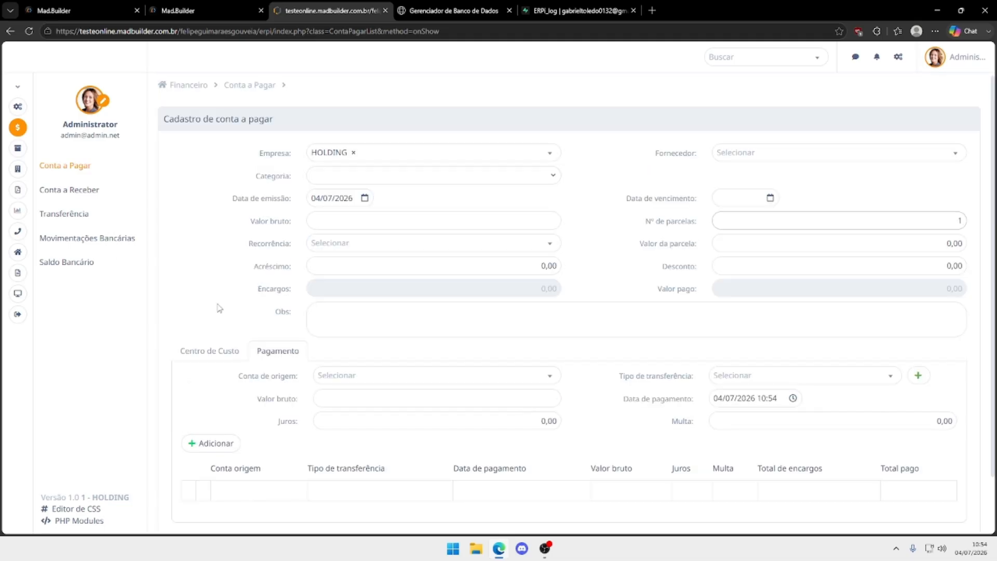
Step: Open a new Conta a Receber registration and examine its main fields and the Recebimento section
left_click(95, 193)
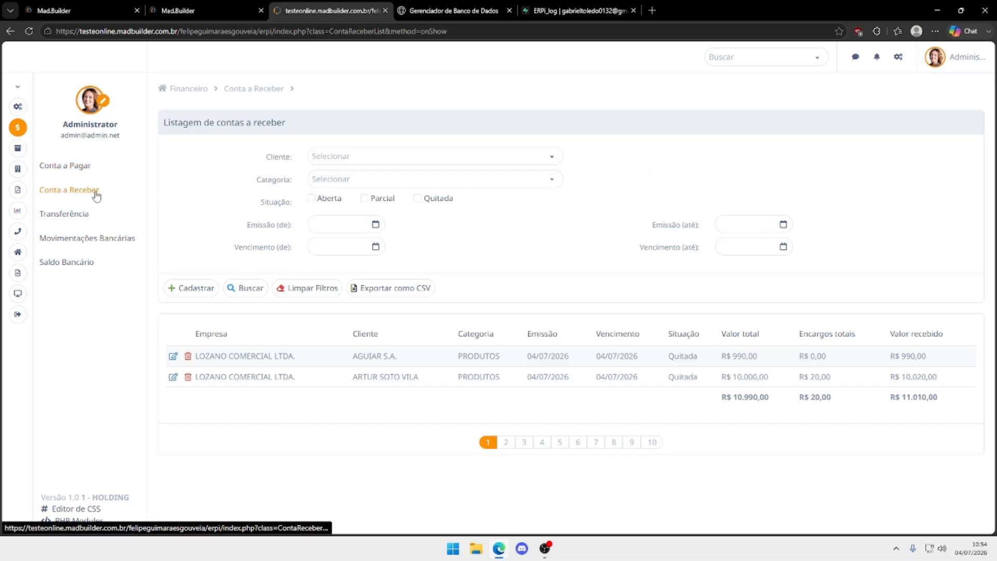
left_click(210, 291)
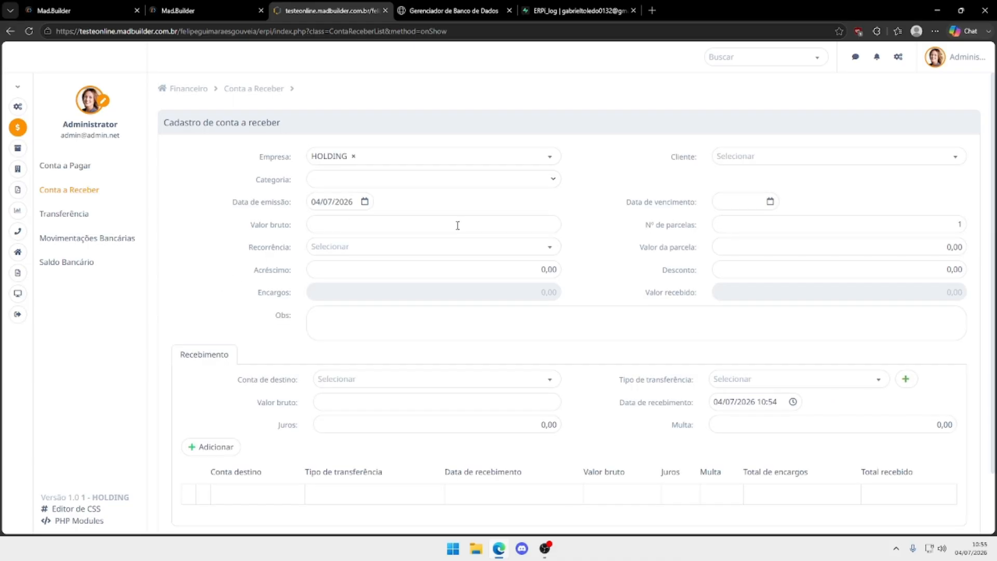
scroll(419, 226, "down", 1)
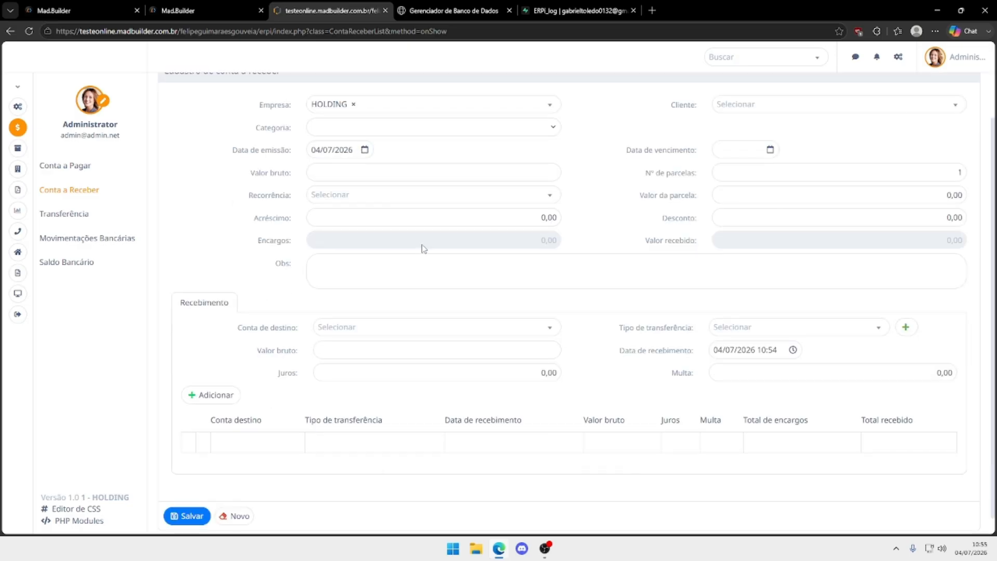
scroll(423, 247, "up", 1)
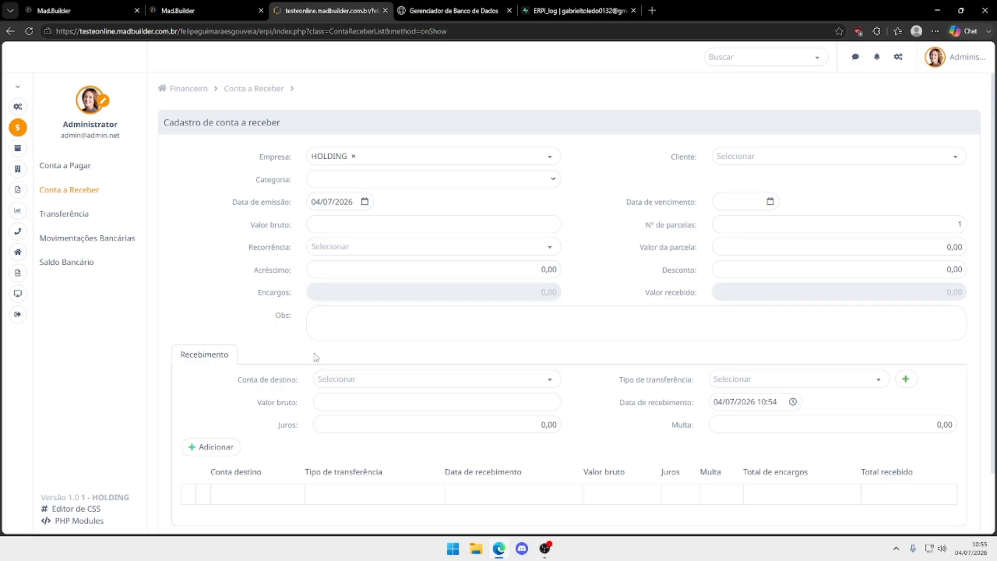
scroll(384, 285, "down", 1)
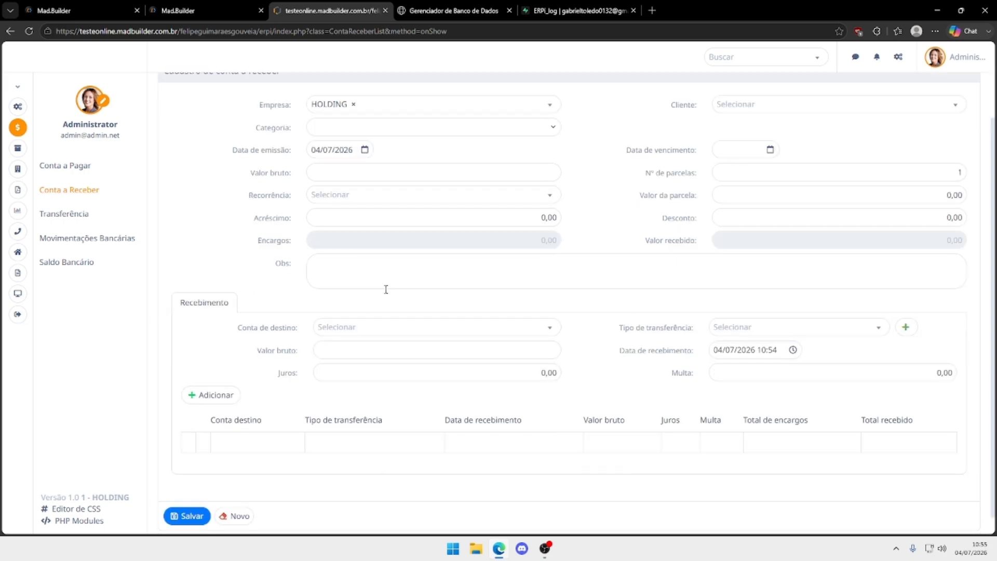
Step: Start a new Transferência for LOURENÇO COMERCIAL LTDA., with its CASA CREDITO S.A. SCM account as origin and its BCO XP S.A. account as destination
left_click(95, 220)
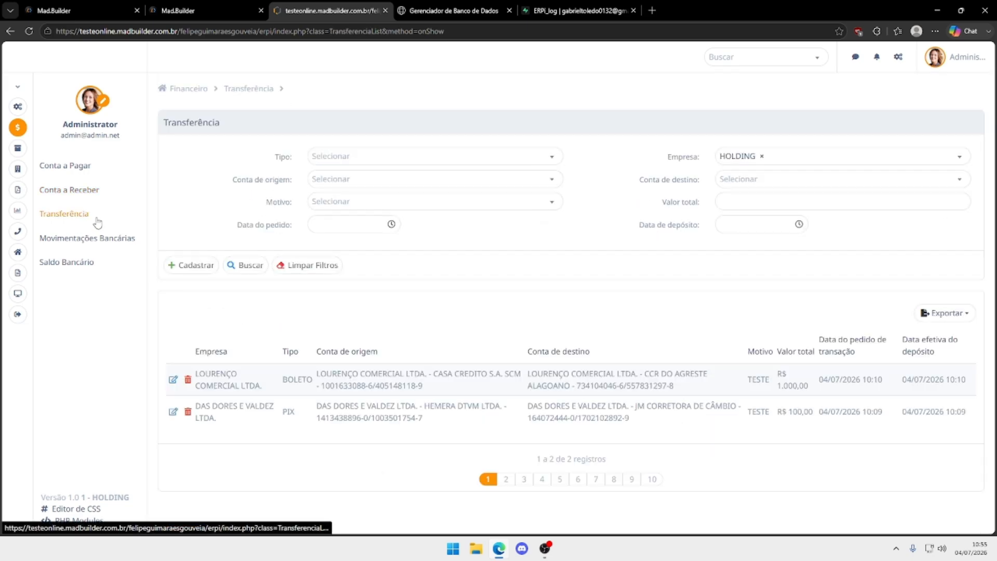
left_click(201, 264)
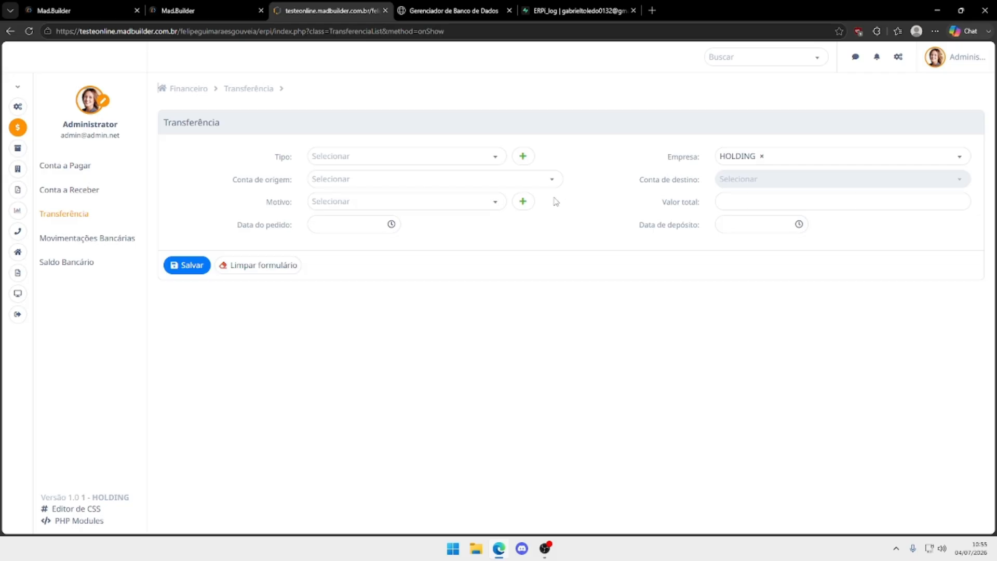
left_click(762, 166)
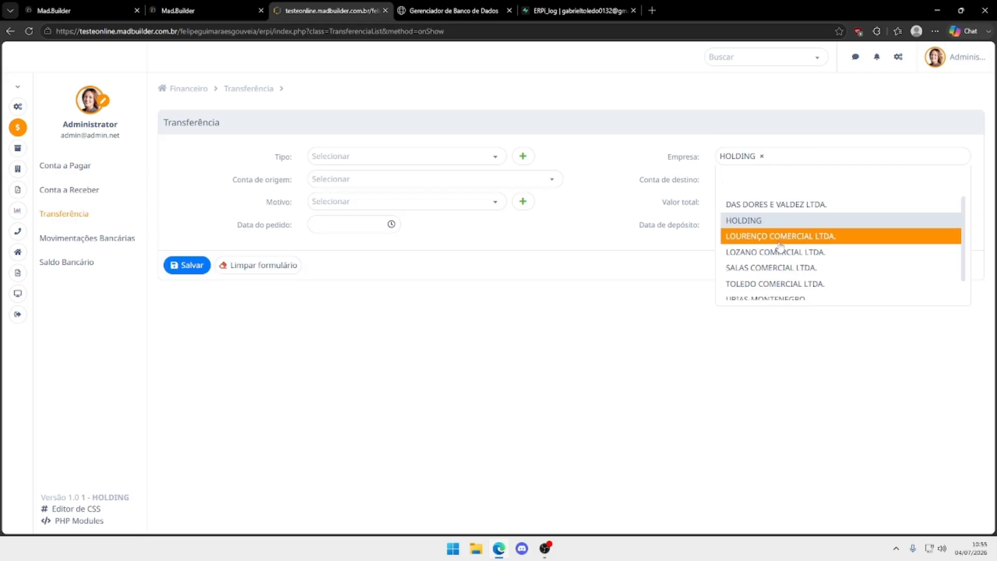
left_click(779, 236)
left_click(443, 178)
left_click(393, 237)
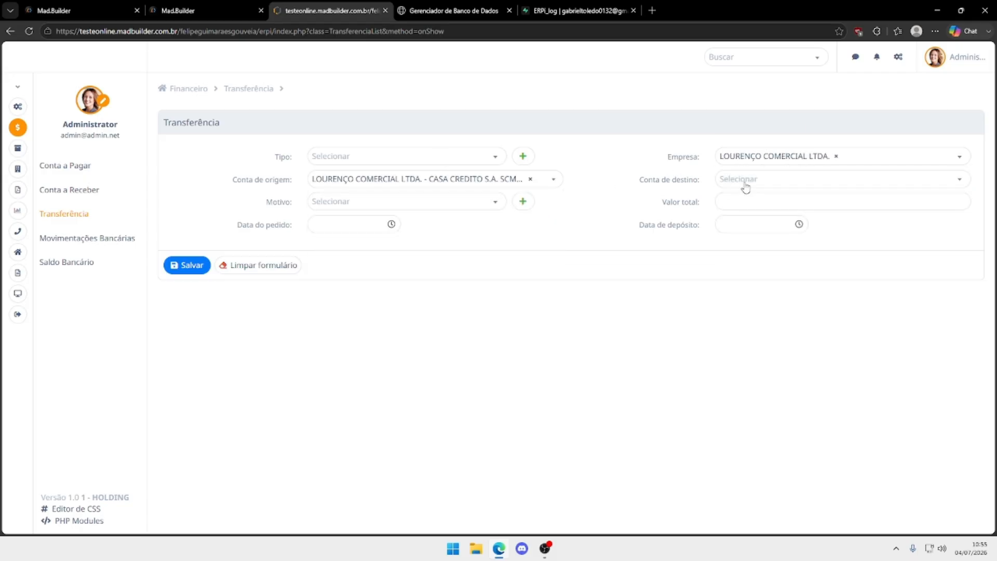
left_click(742, 182)
left_click(778, 238)
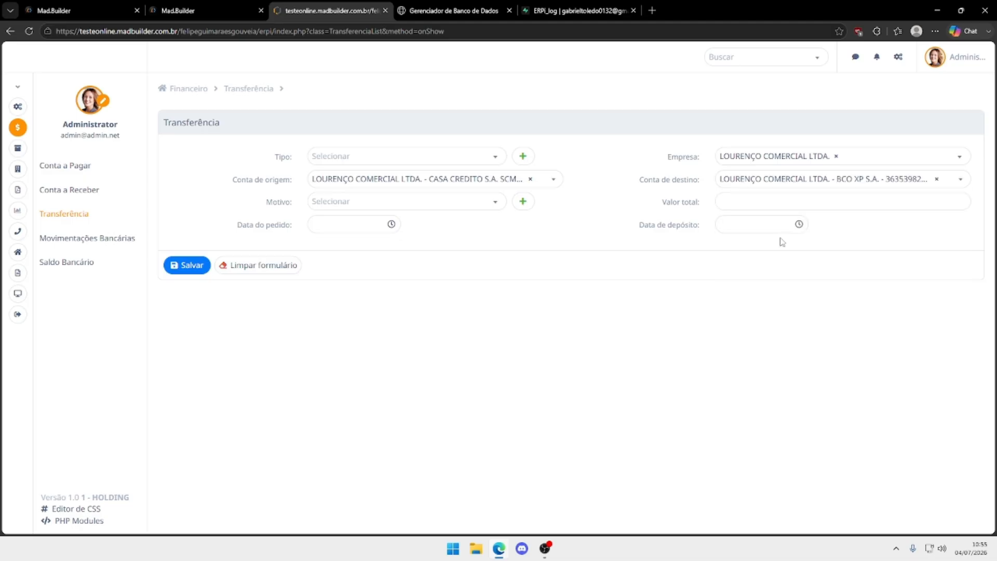
Step: Set the transfer's Motivo to TESTE, Valor total to 100,00, and both the request and deposit dates to 04/07/2026 10:55
left_click(494, 202)
left_click(441, 250)
left_click(737, 202)
type("100,00")
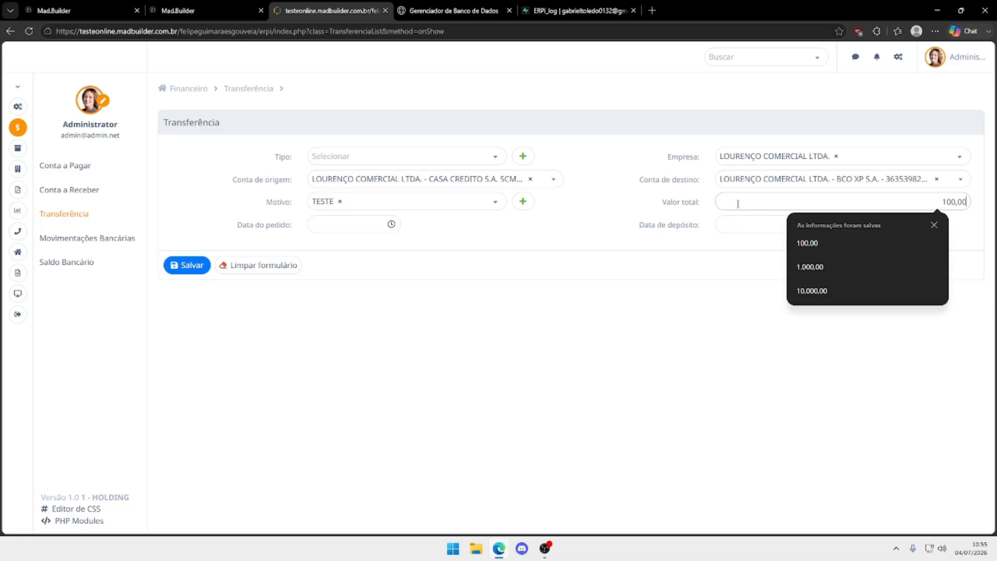
left_click(337, 224)
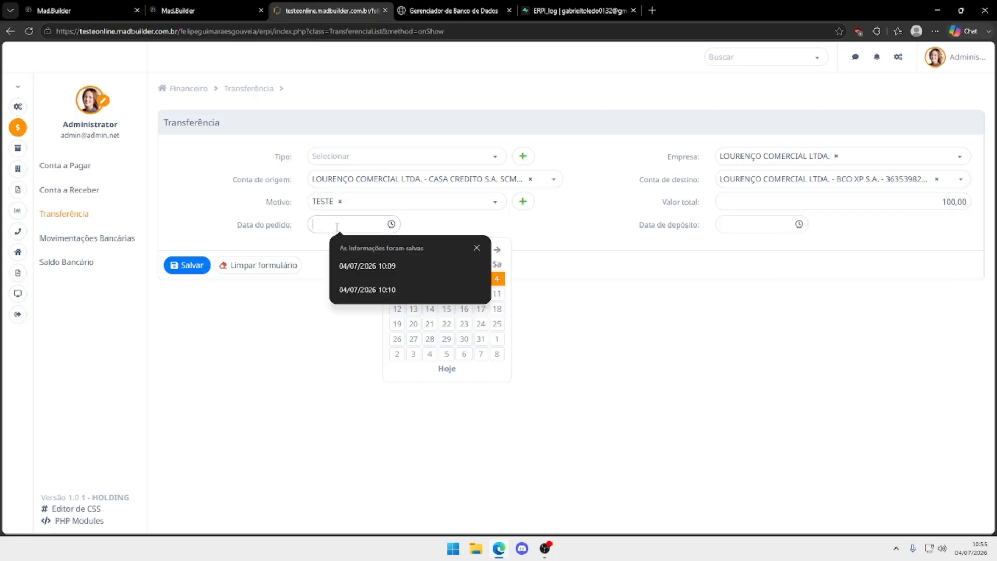
left_click(446, 368)
left_click(748, 224)
left_click(839, 367)
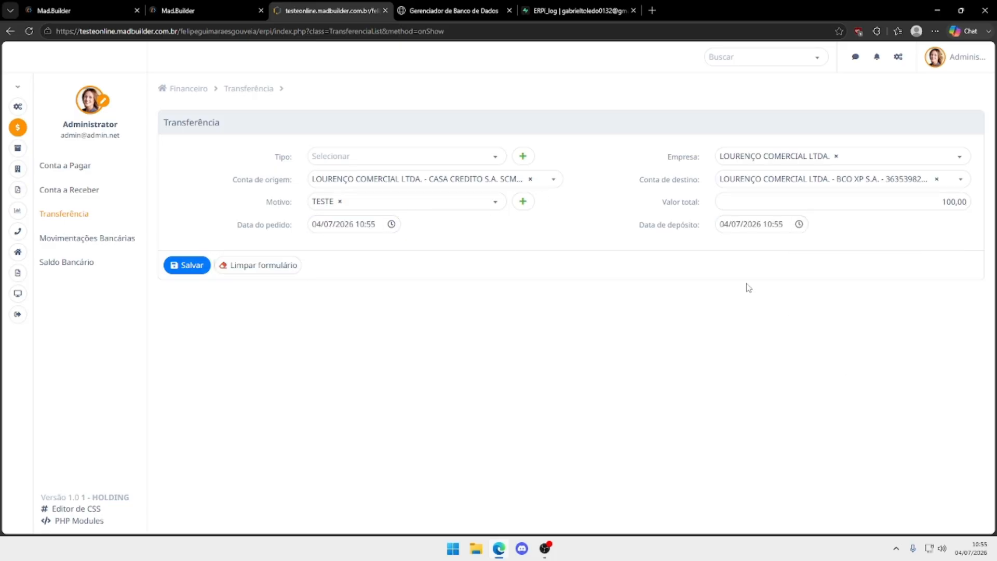
Step: Set the transfer type to PIX and save the transfer record
left_click(378, 158)
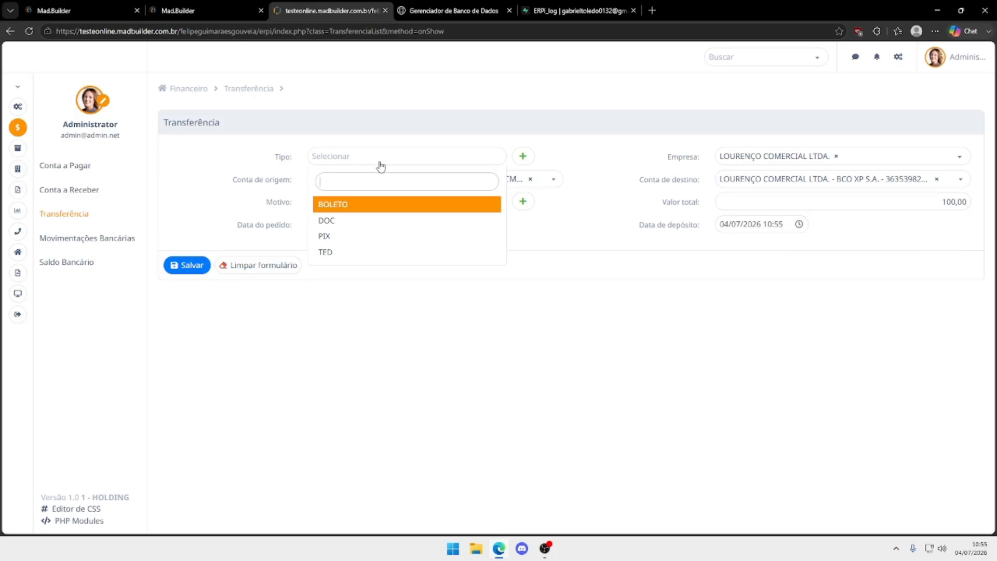
left_click(344, 237)
left_click(191, 266)
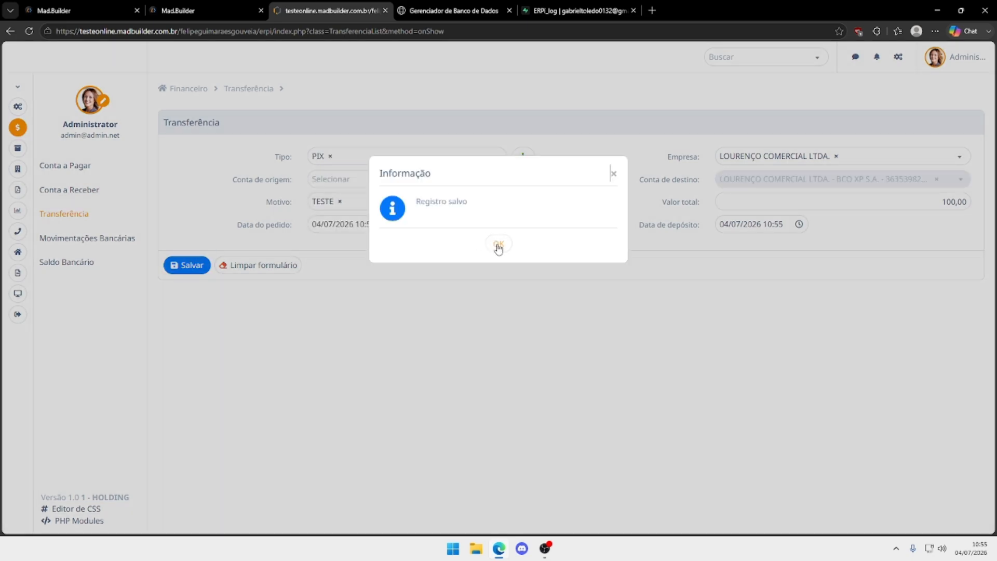
left_click(497, 247)
scroll(519, 358, "down", 1)
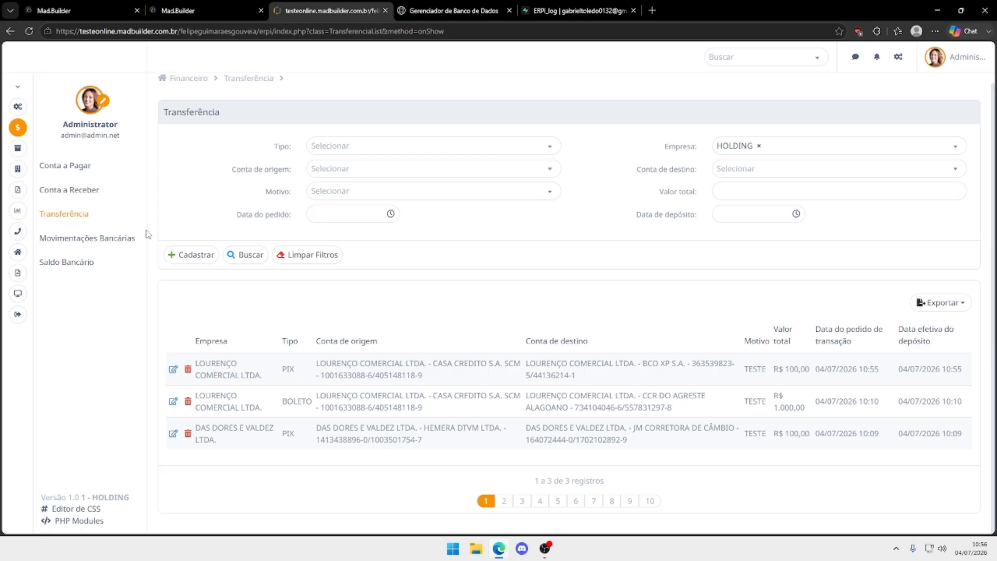
Step: Open Movimentações Bancárias and review the listed bank movements, including the entries for the new transfer
left_click(111, 237)
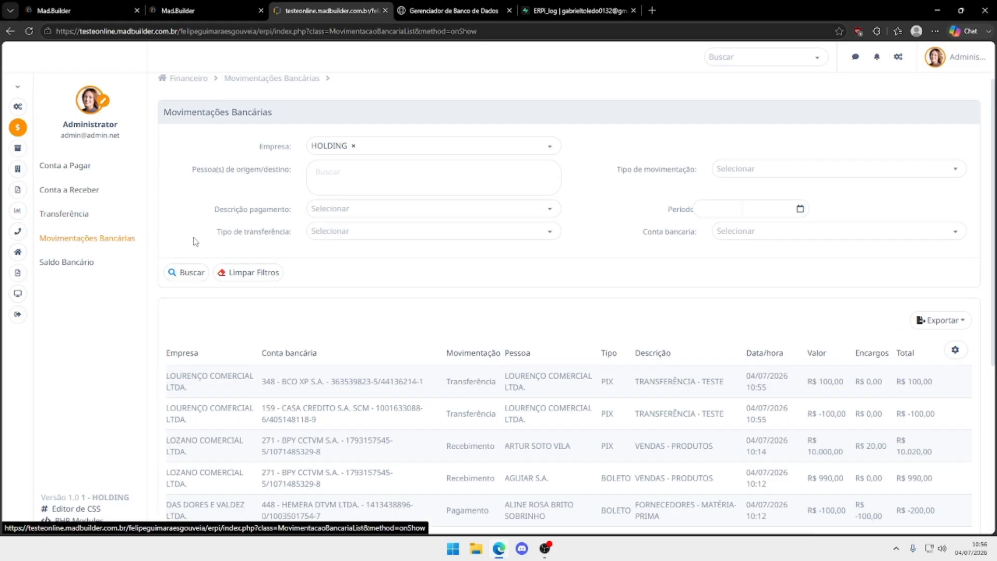
scroll(362, 245, "down", 5)
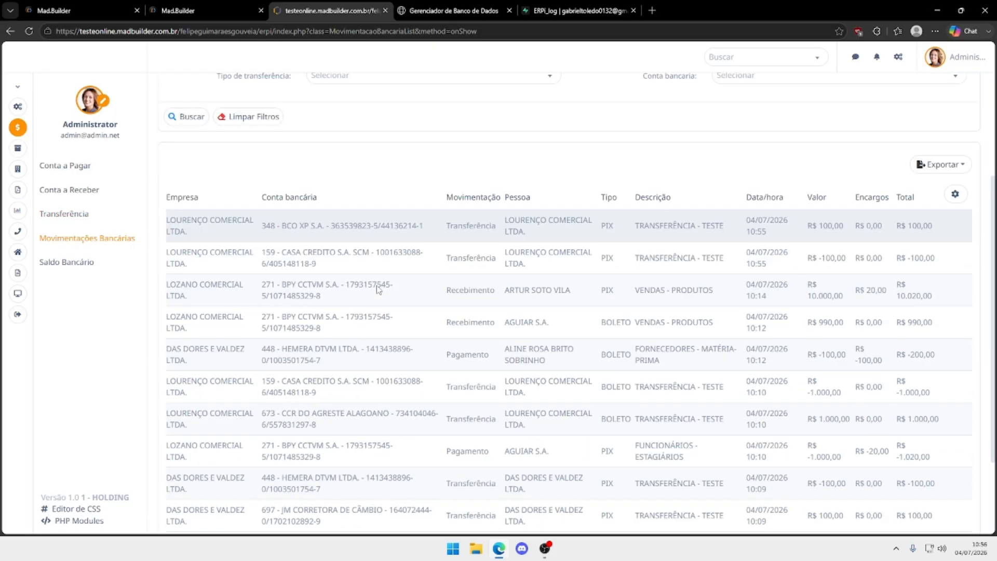
Step: Examine the Valor, Encargos and Total figures of the listed bank movements down to the totals row
scroll(456, 287, "up", 3)
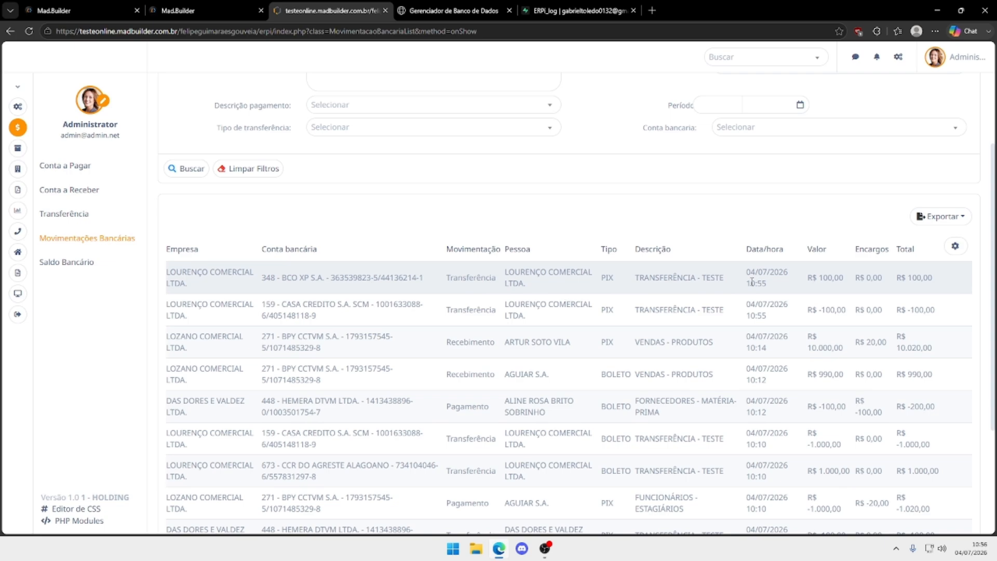
left_click_drag(806, 280, 937, 393)
left_click(929, 406)
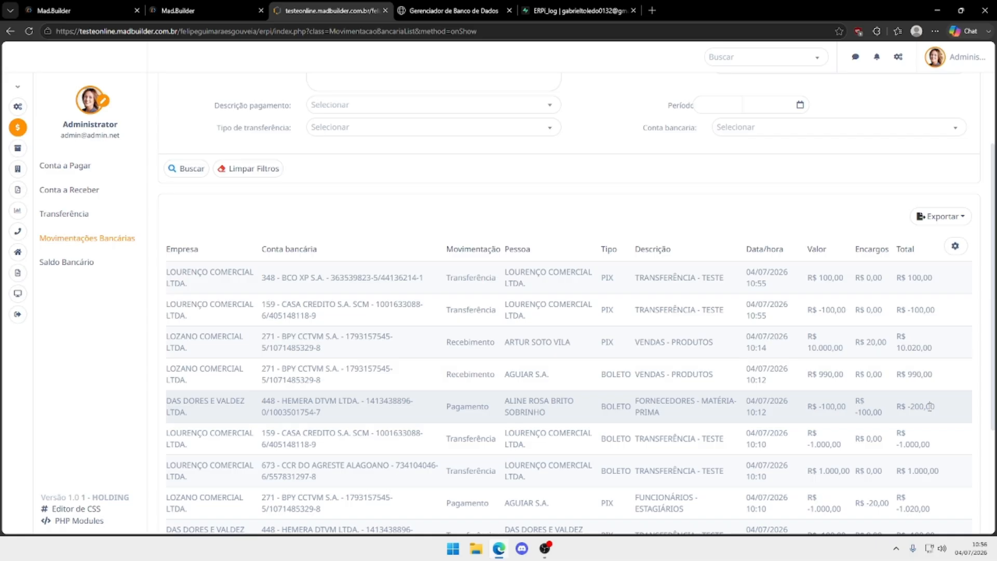
scroll(789, 364, "down", 1)
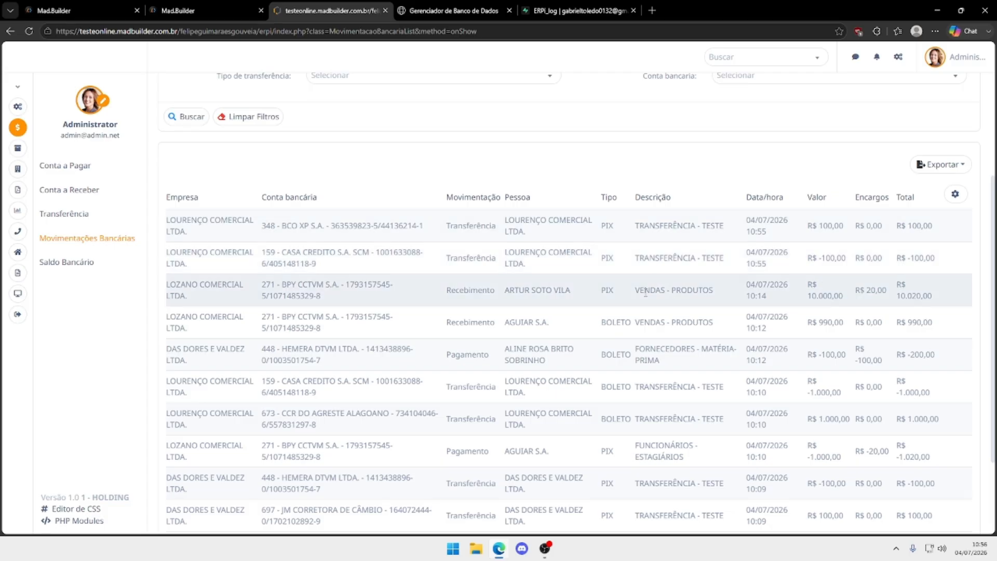
scroll(607, 343, "down", 2)
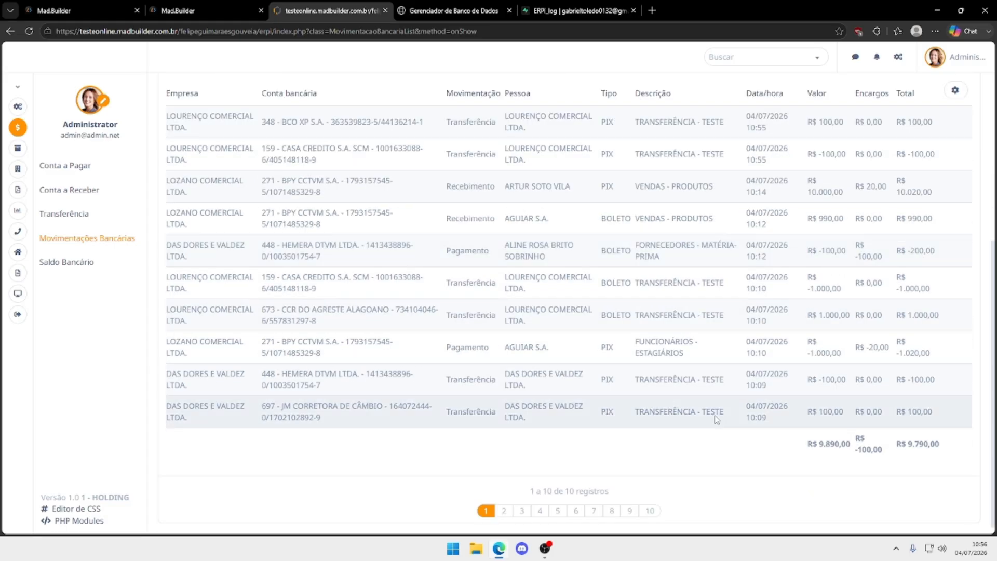
Step: Open Saldo Bancário and examine the initial balance and movement entries listed for each company's bank accounts
left_click(91, 261)
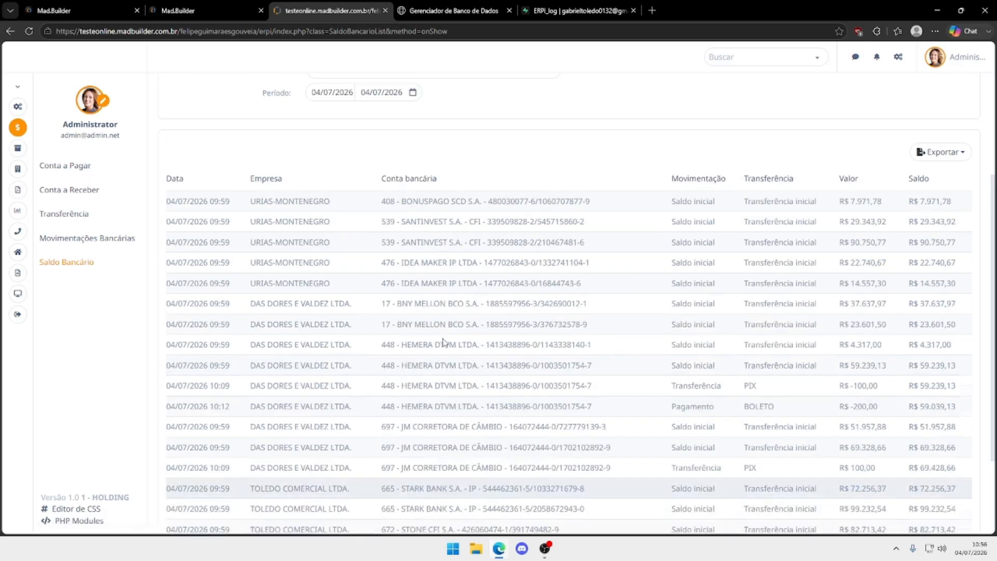
scroll(443, 343, "up", 3)
scroll(457, 288, "down", 1)
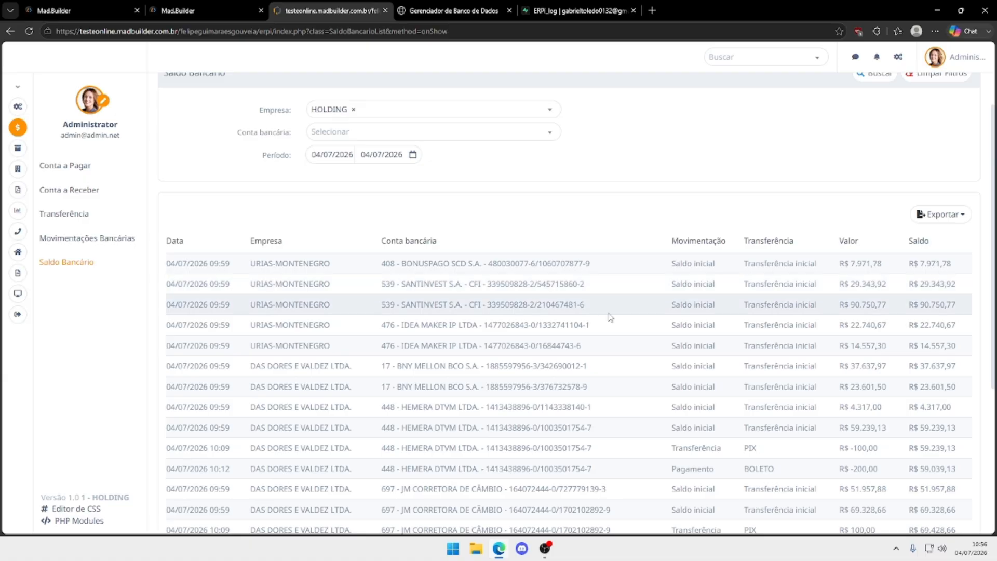
left_click_drag(743, 264, 817, 272)
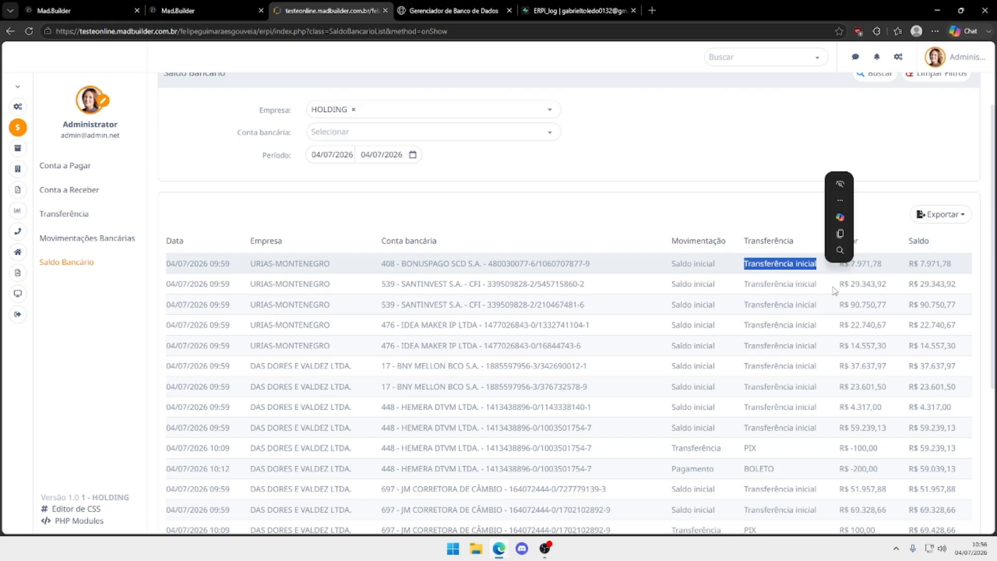
left_click(842, 289)
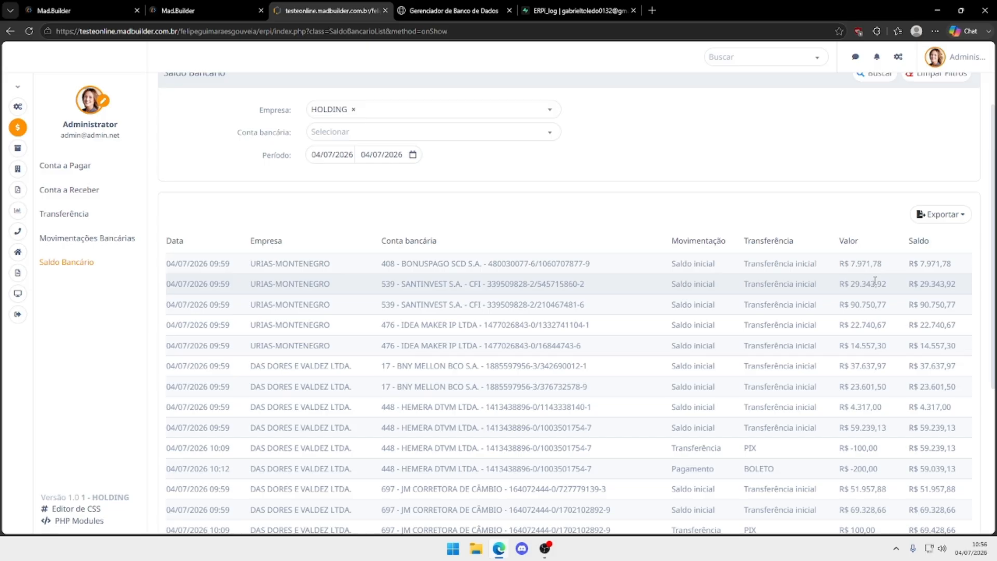
scroll(736, 221, "up", 1)
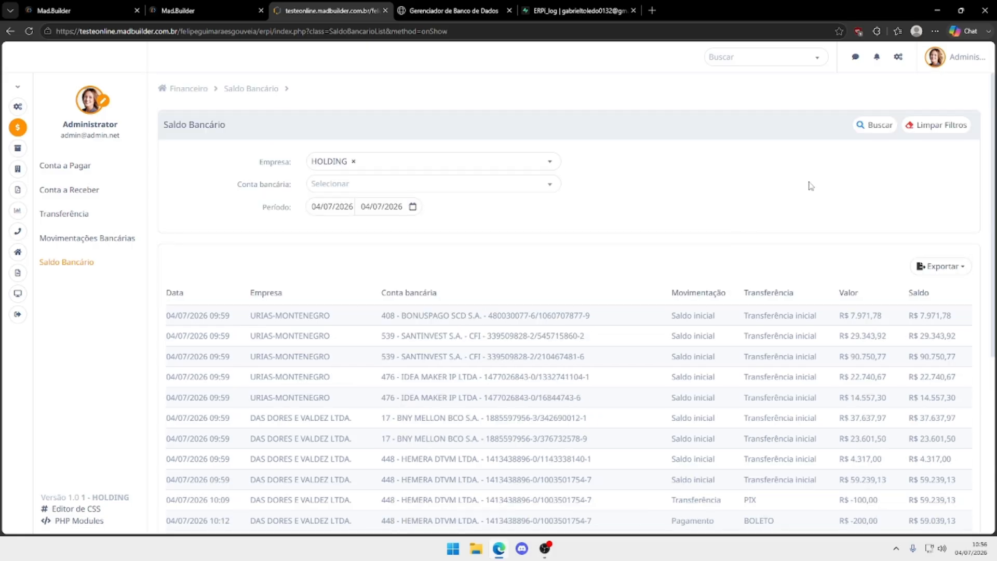
Step: Run the bank balance search for HOLDING over 04/07/2026 and check its Resumo do Saldo
left_click(861, 126)
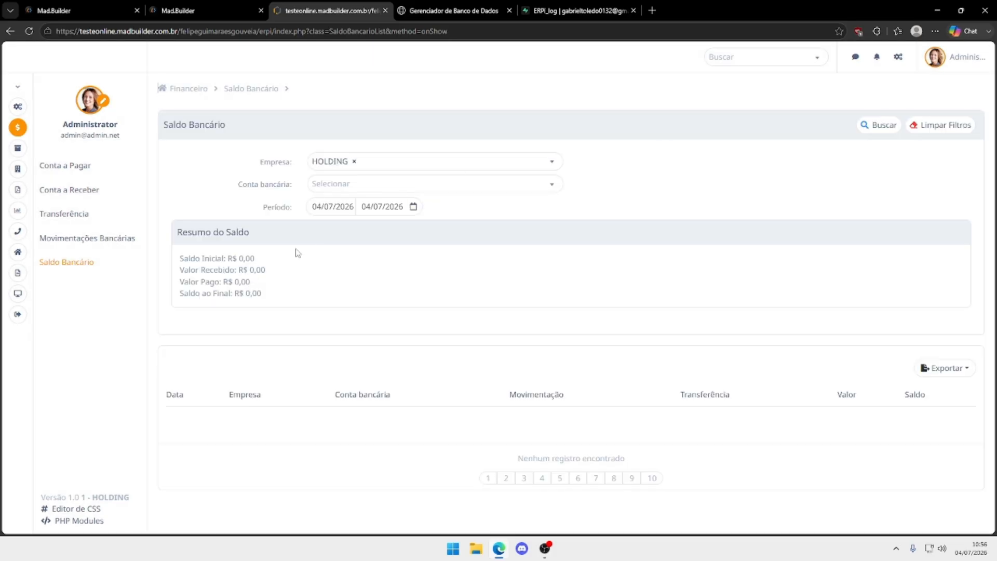
left_click(365, 163)
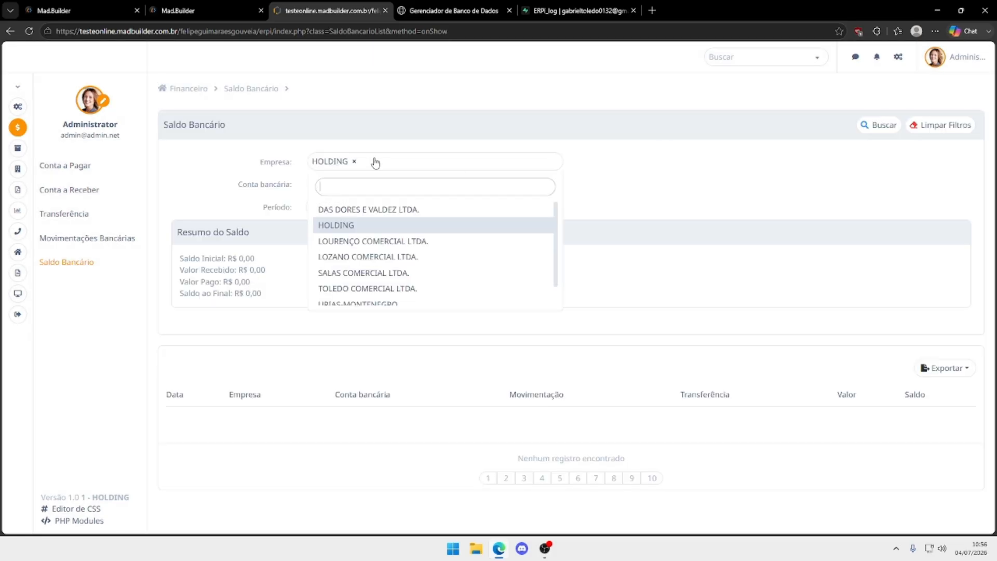
left_click(241, 294)
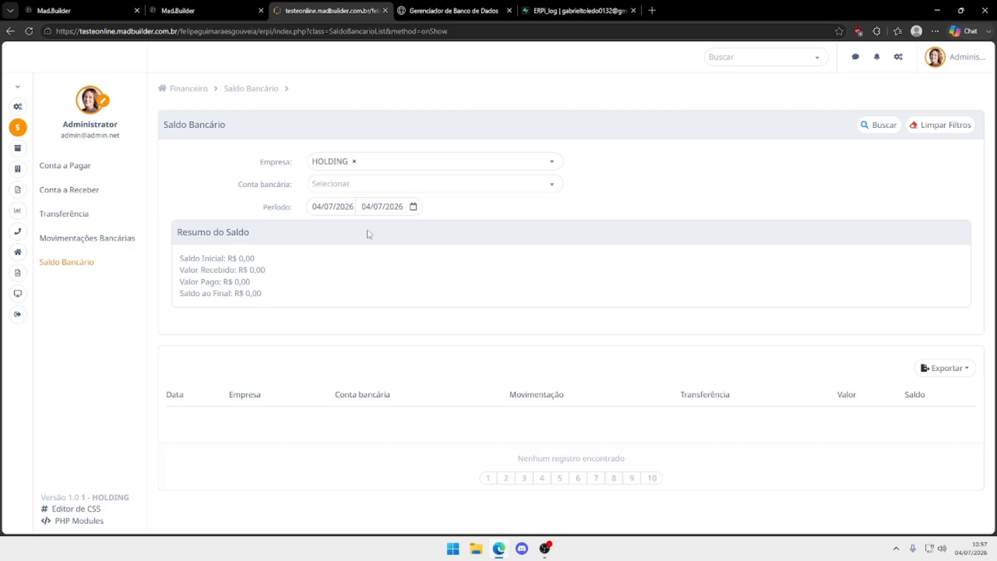
Step: Search the bank balance of LOURENÇO COMERCIAL LTDA. for its CASA CREDITO S.A. SCM account
left_click(389, 165)
left_click(397, 243)
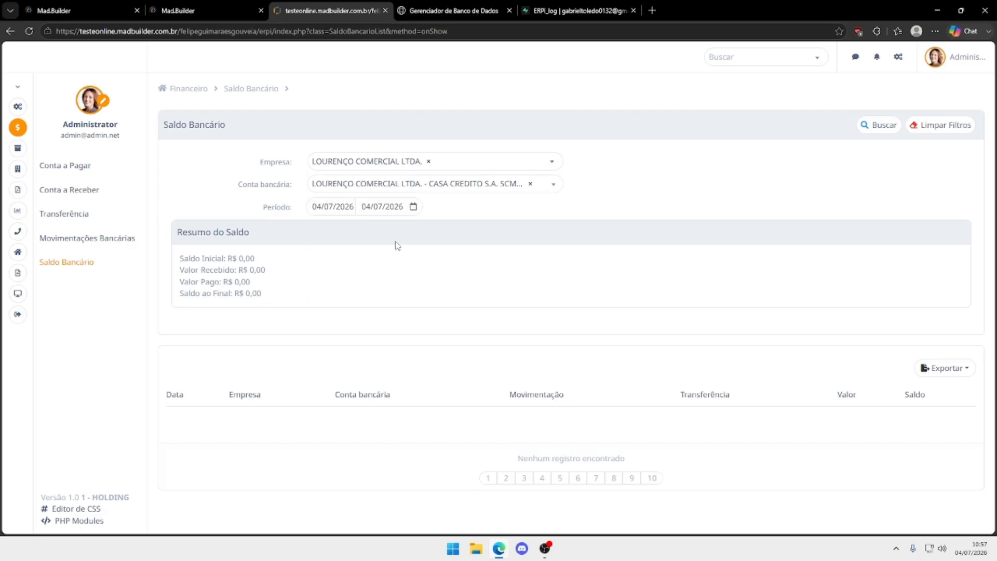
left_click(864, 124)
Step: Compare the account's Resumo do Saldo with its Saldo inicial entry and the values of its BOLETO and PIX transfers
scroll(492, 207, "down", 1)
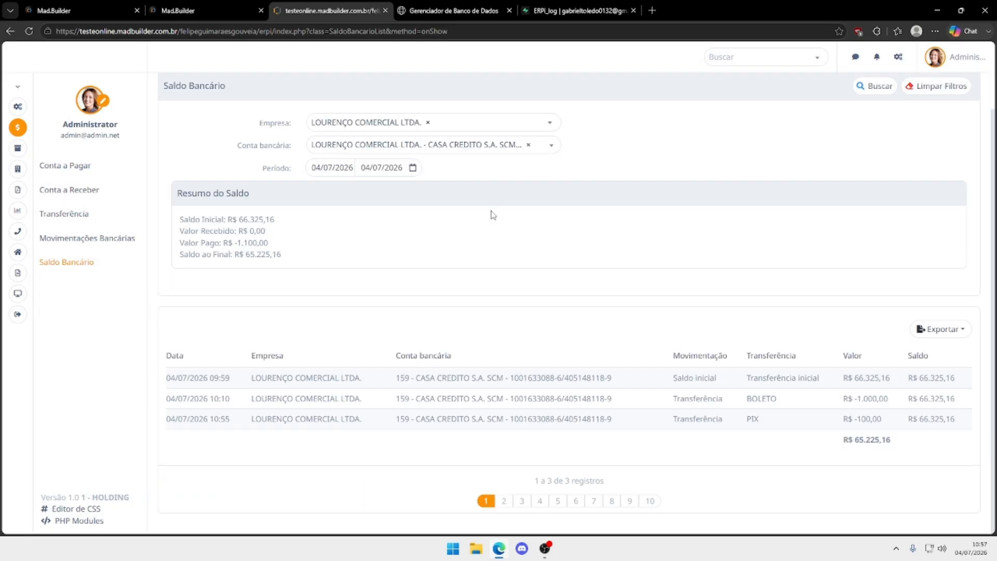
scroll(495, 231, "up", 1)
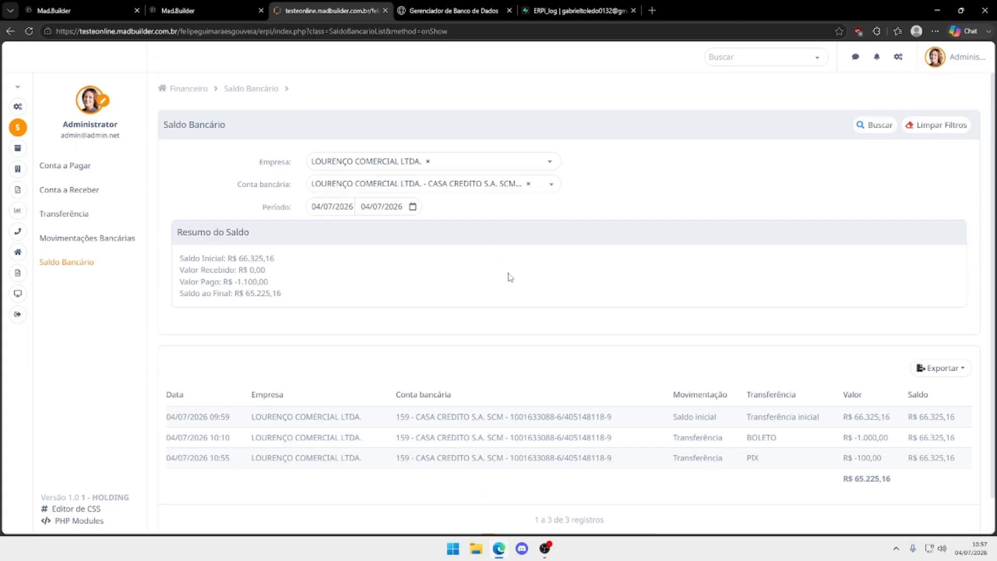
scroll(510, 278, "down", 1)
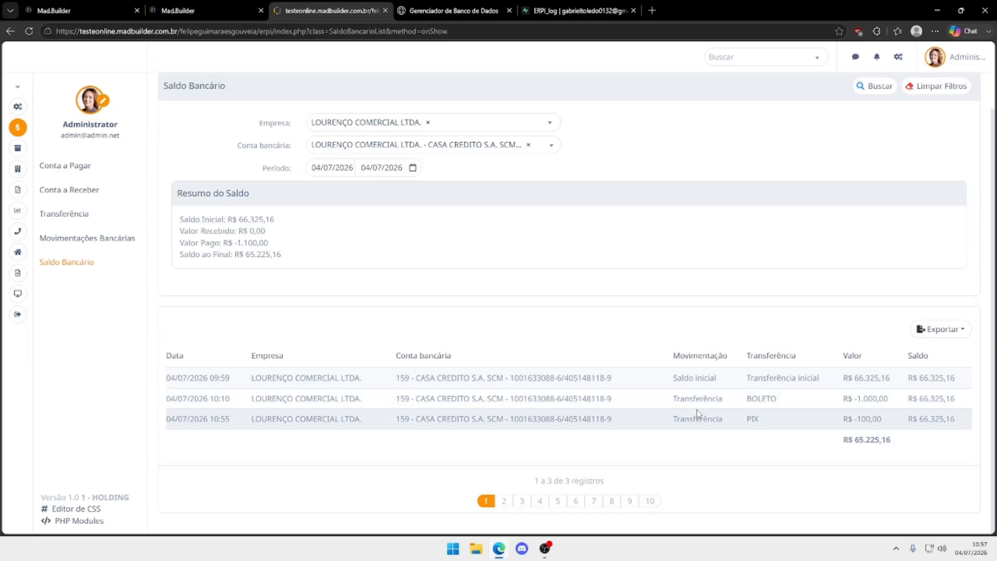
left_click_drag(673, 377, 716, 377)
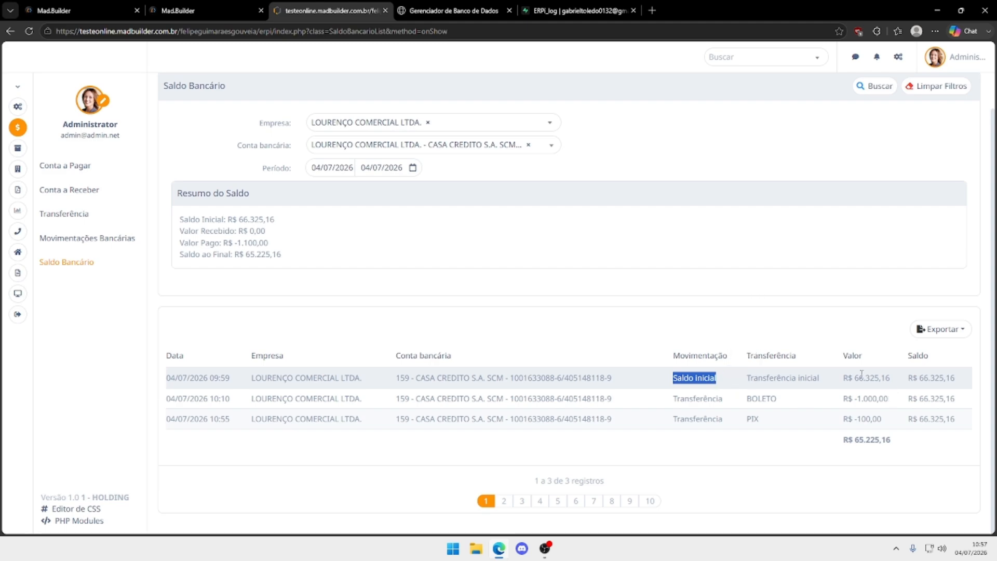
left_click_drag(845, 377, 882, 420)
left_click(858, 399)
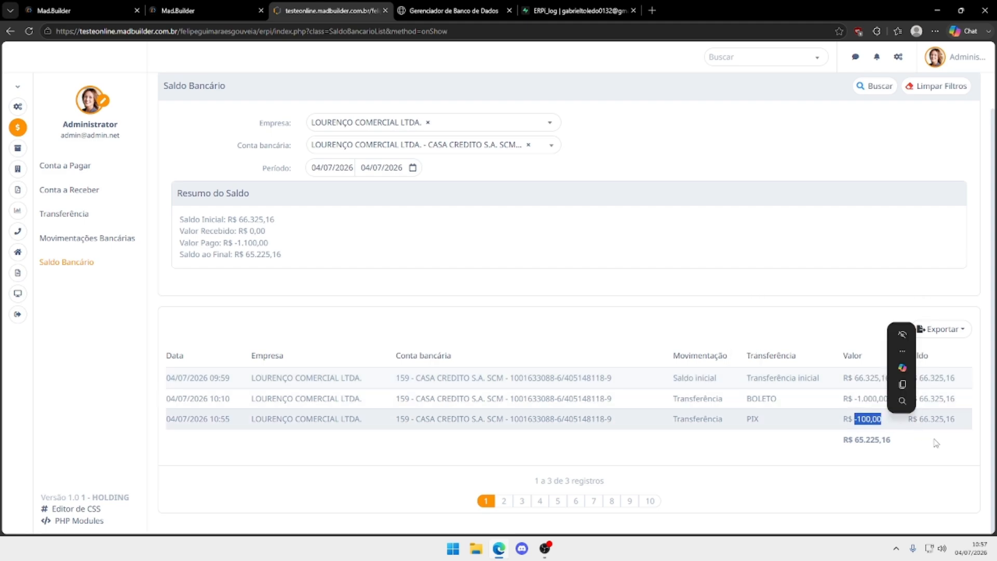
left_click(936, 442)
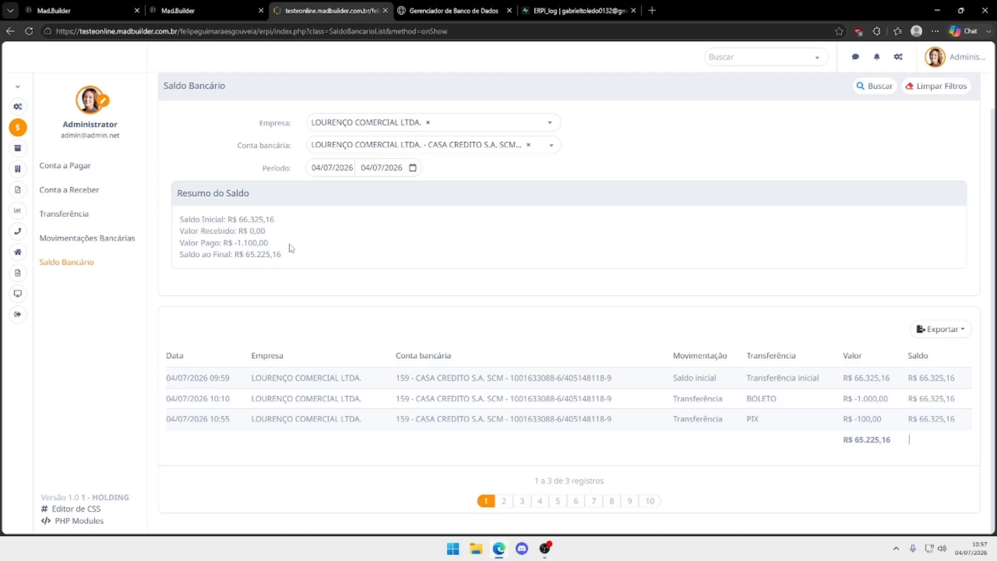
Step: View the Serviços and Produtos lists under Vendas in Cadastros básicos, opening the new-record form of each
left_click(19, 149)
left_click(81, 169)
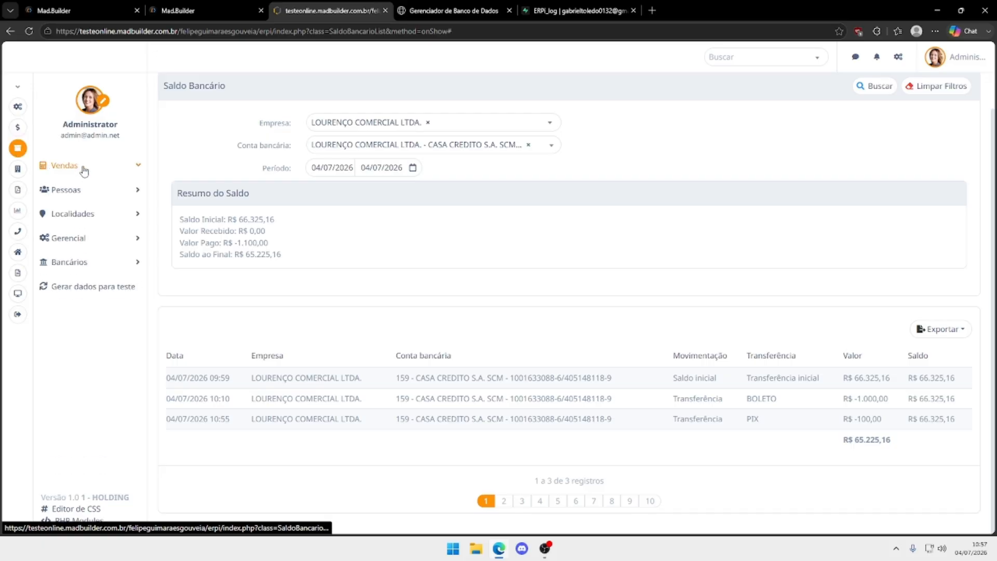
left_click(84, 170)
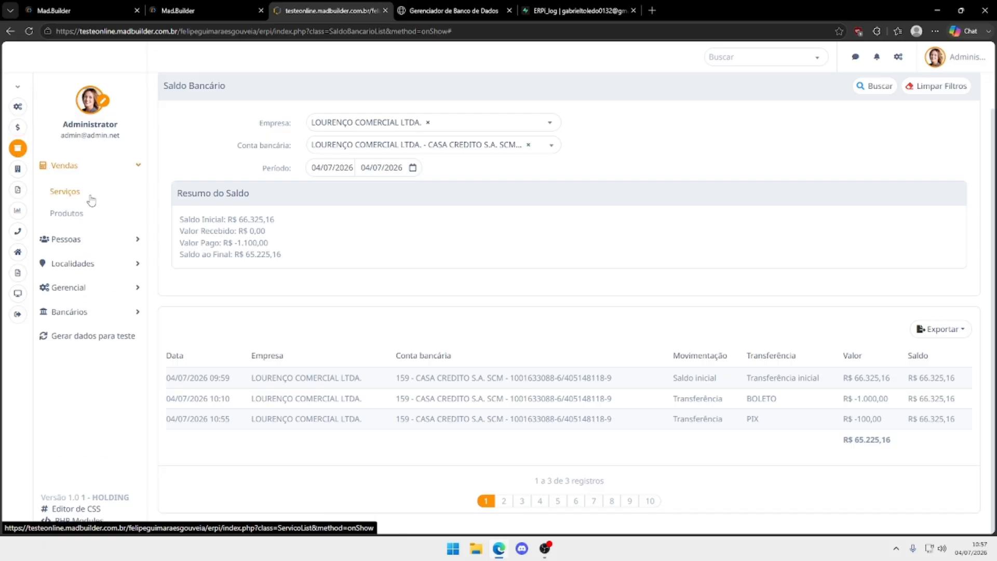
left_click(91, 200)
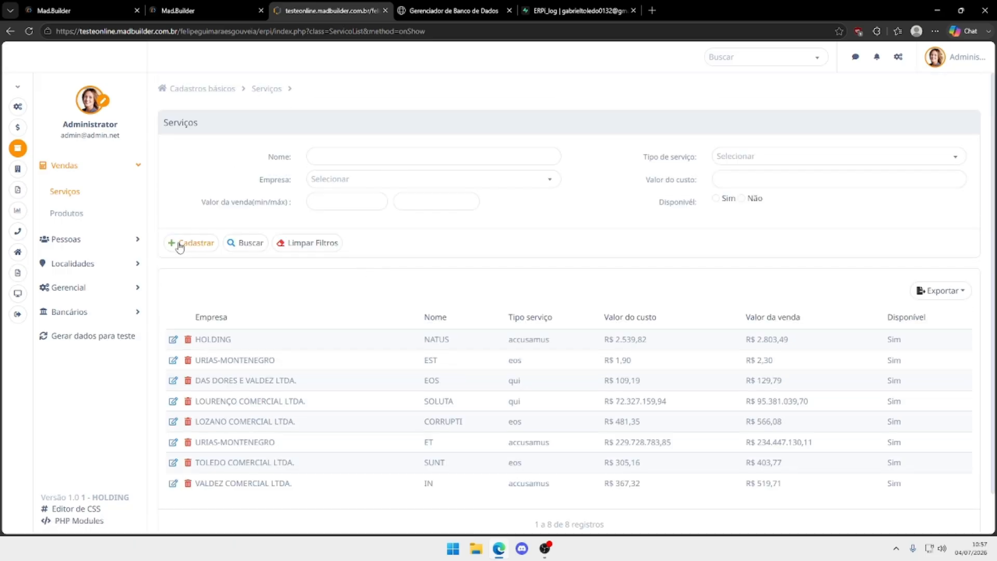
left_click(178, 244)
left_click(82, 213)
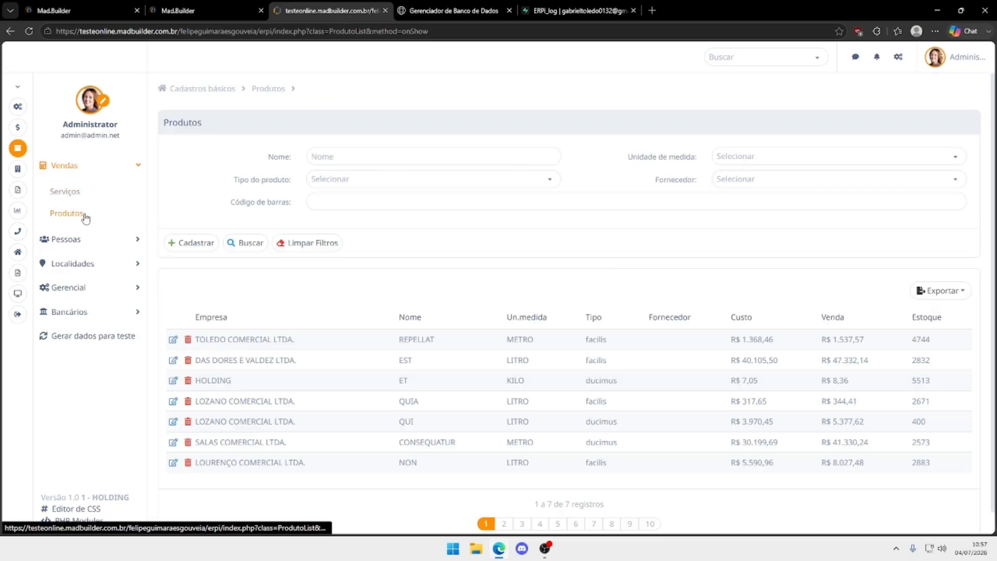
left_click(210, 244)
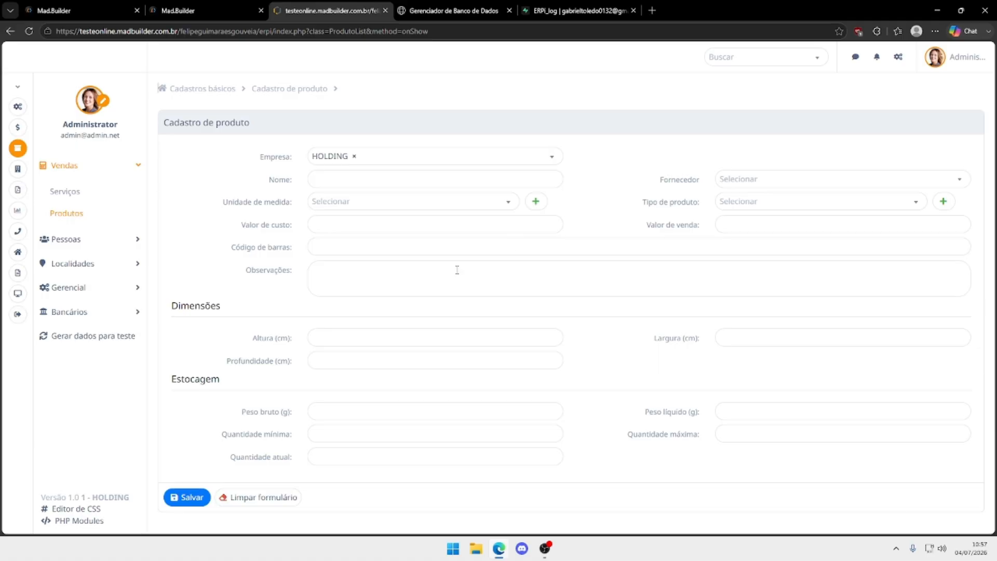
Step: View the Vendedores and Pessoas lists in the Pessoas group of the basic registrations
left_click(105, 241)
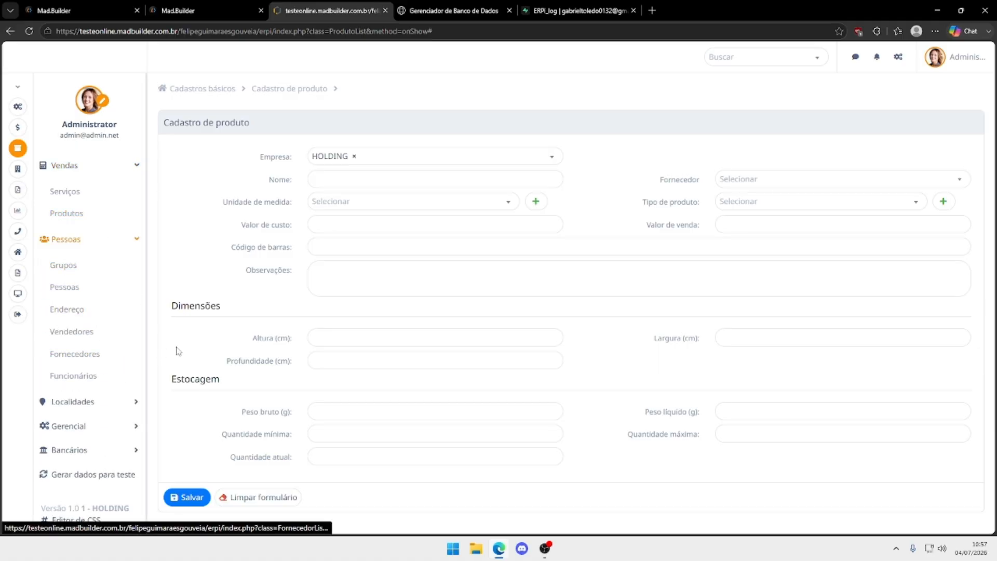
scroll(102, 327, "down", 1)
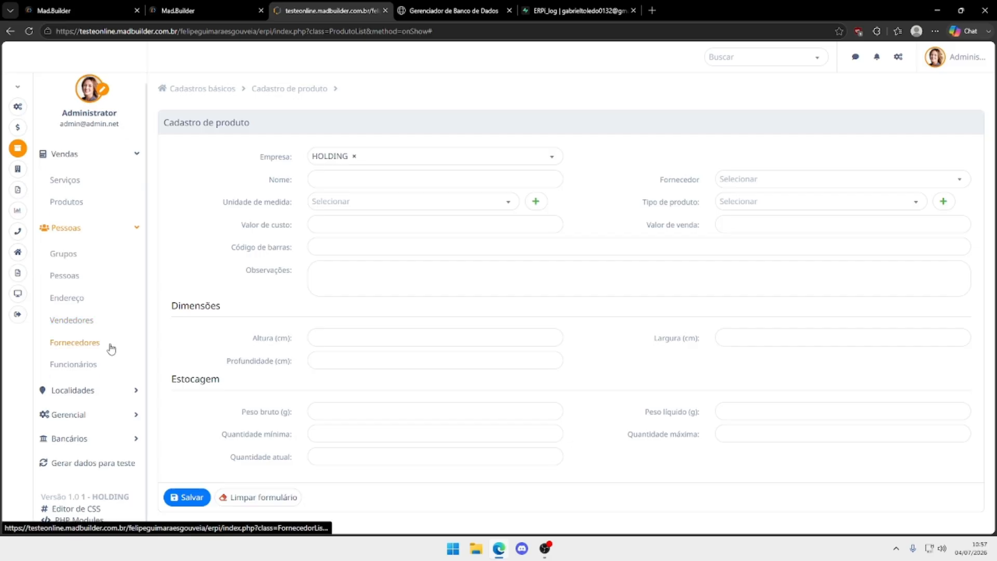
left_click(77, 322)
left_click(83, 277)
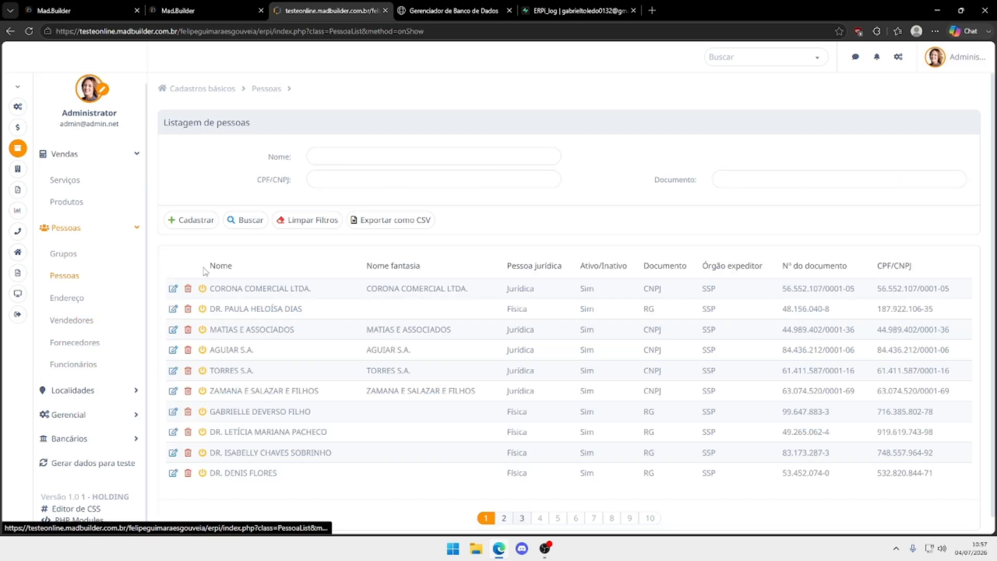
scroll(205, 273, "down", 1)
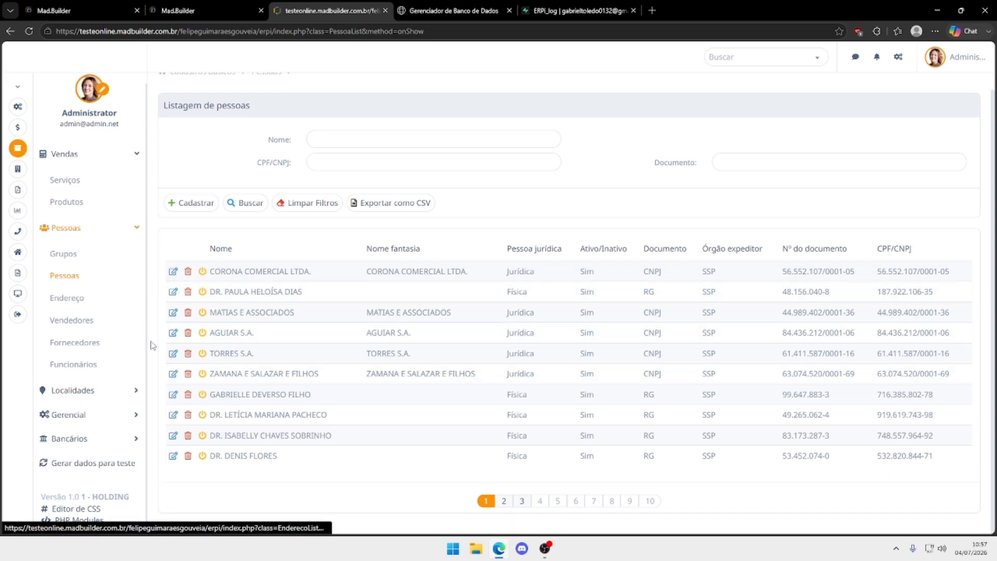
Step: View the Países, Unidades federativas and Municípios lists in the Localidades group
left_click(100, 396)
scroll(112, 389, "down", 1)
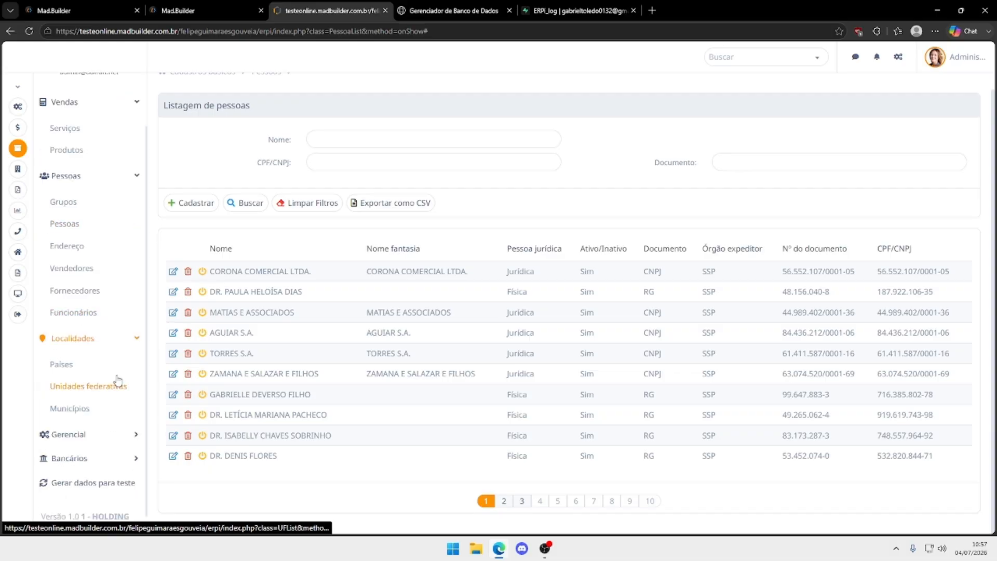
left_click(86, 368)
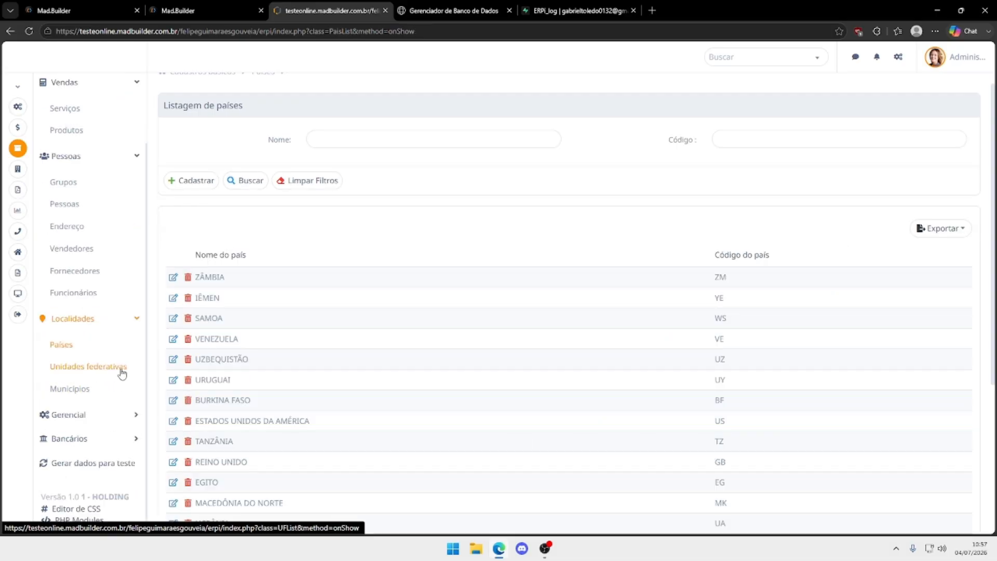
left_click(107, 368)
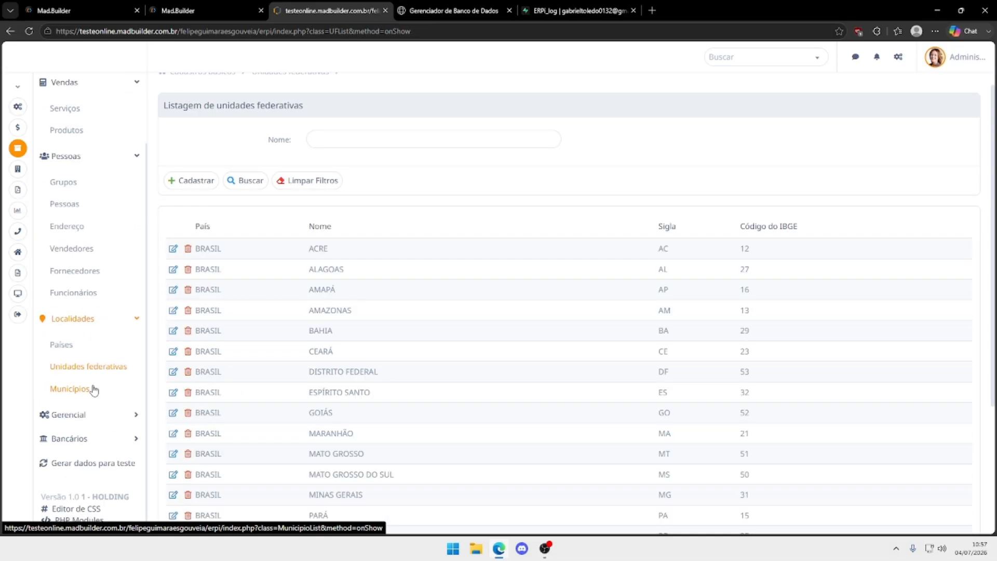
left_click(94, 389)
scroll(365, 320, "down", 1)
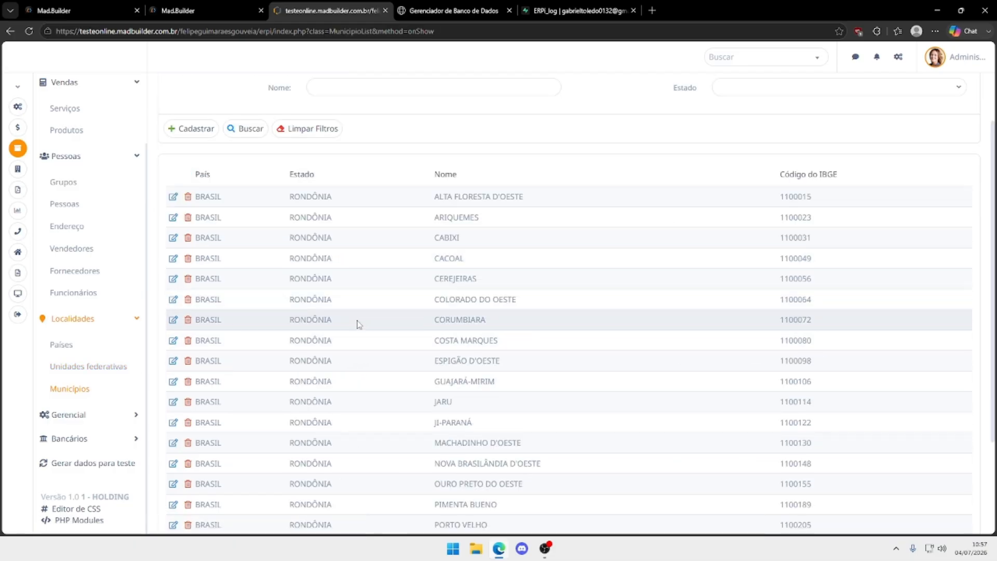
scroll(358, 324, "down", 3)
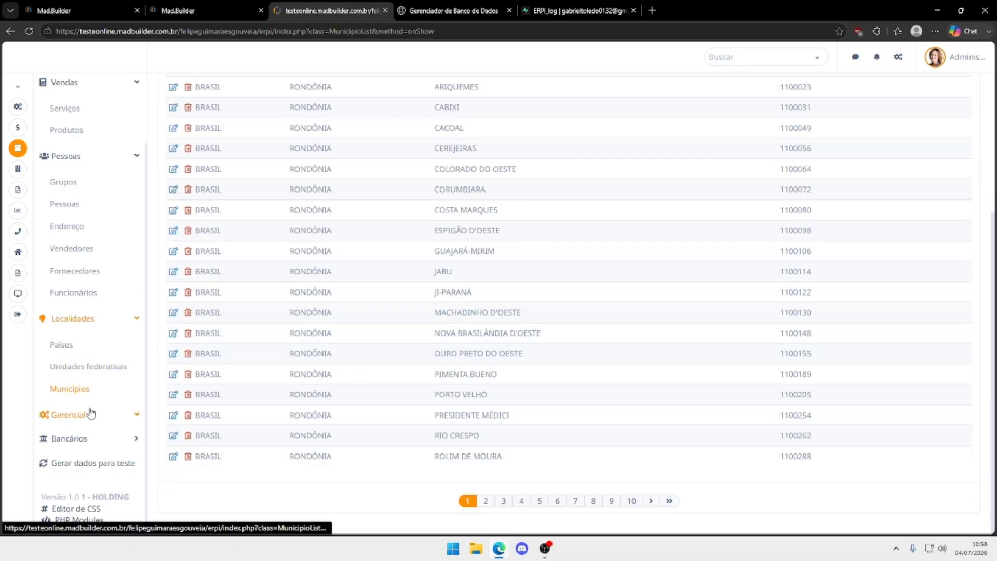
Step: Open the Centro de custo list in the Gerencial group
left_click(91, 414)
scroll(100, 426, "down", 1)
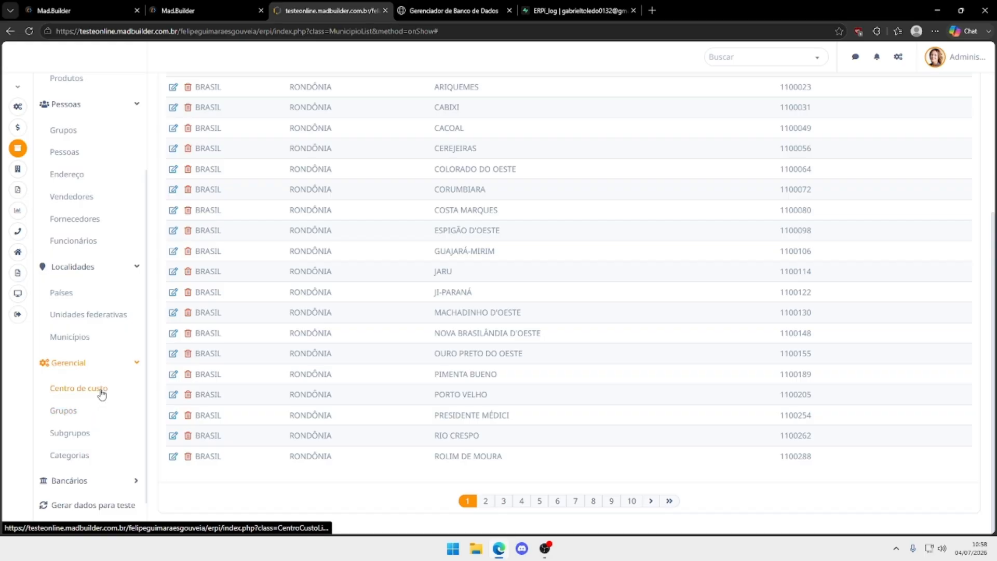
left_click(102, 393)
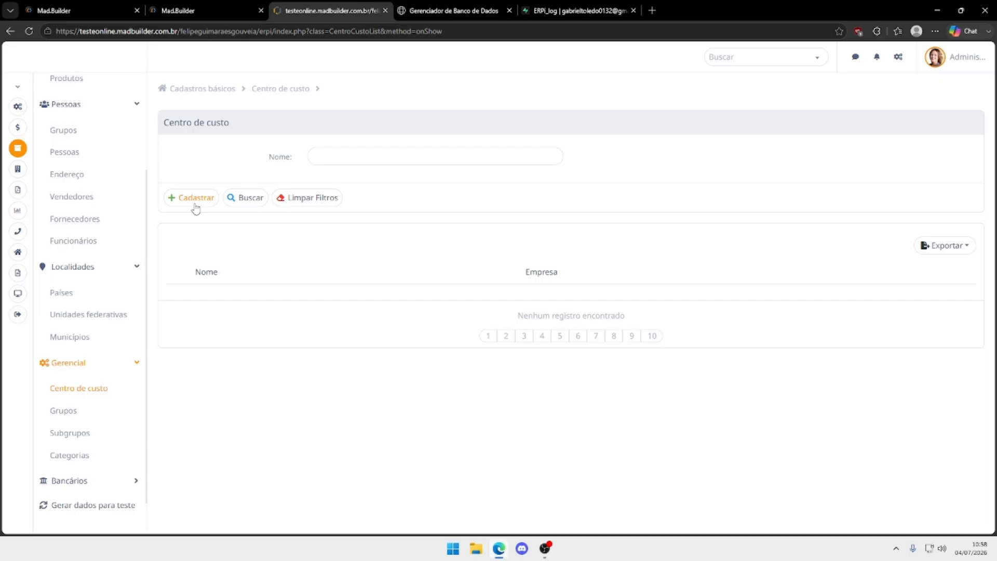
Step: View the Grupos, Subgrupos and Categorias lists in the Gerencial group of the basic registrations
left_click(92, 409)
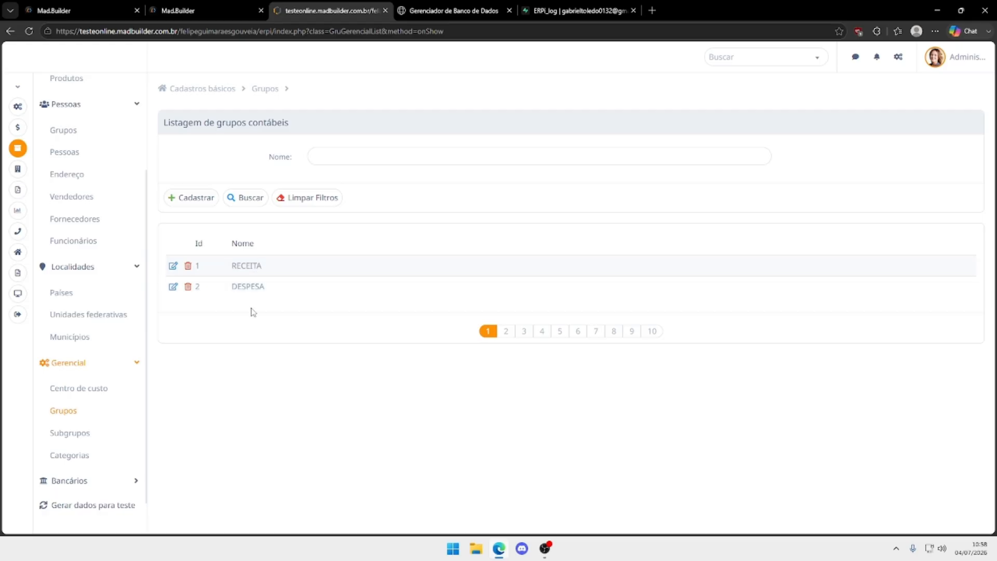
left_click(84, 430)
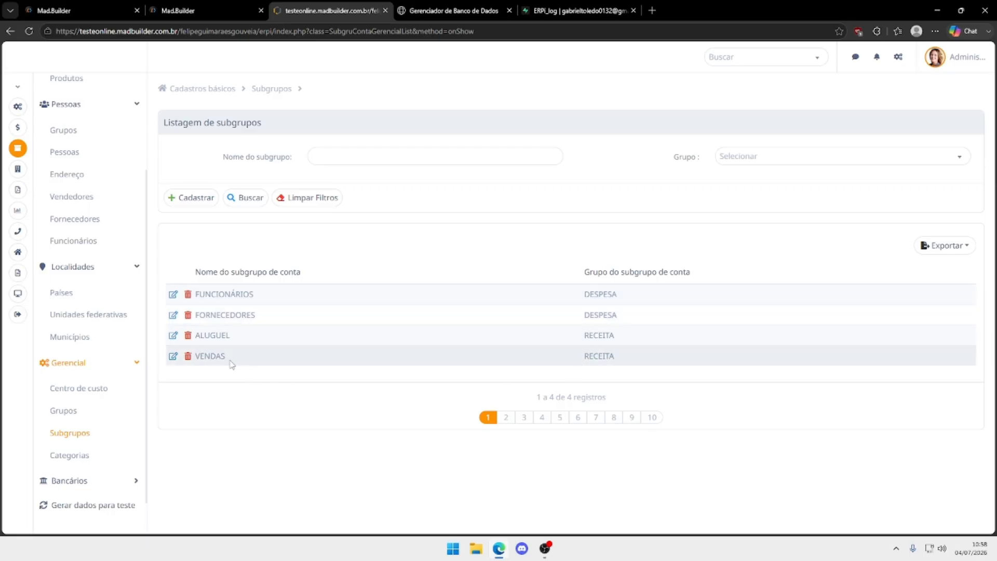
scroll(85, 387, "down", 1)
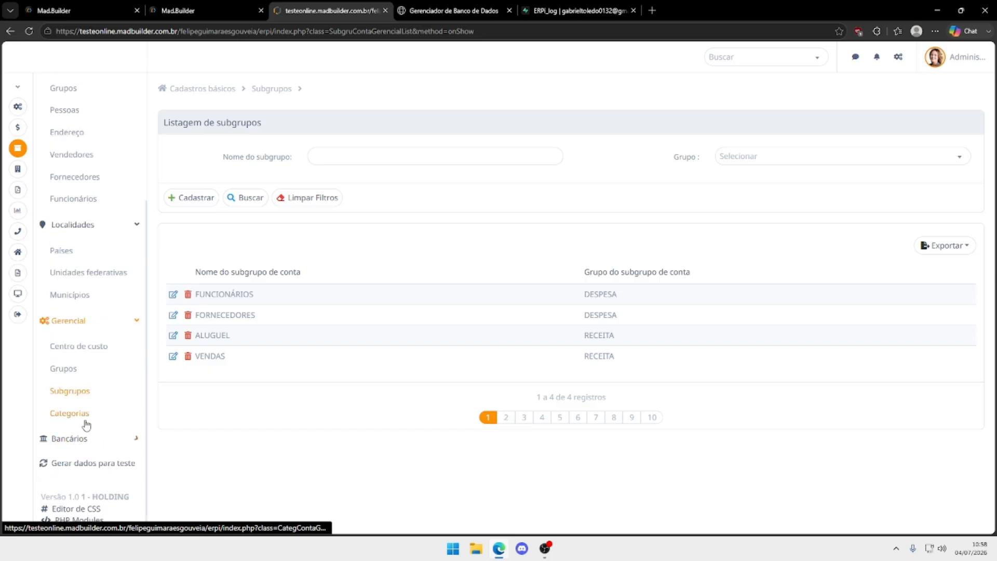
left_click(86, 424)
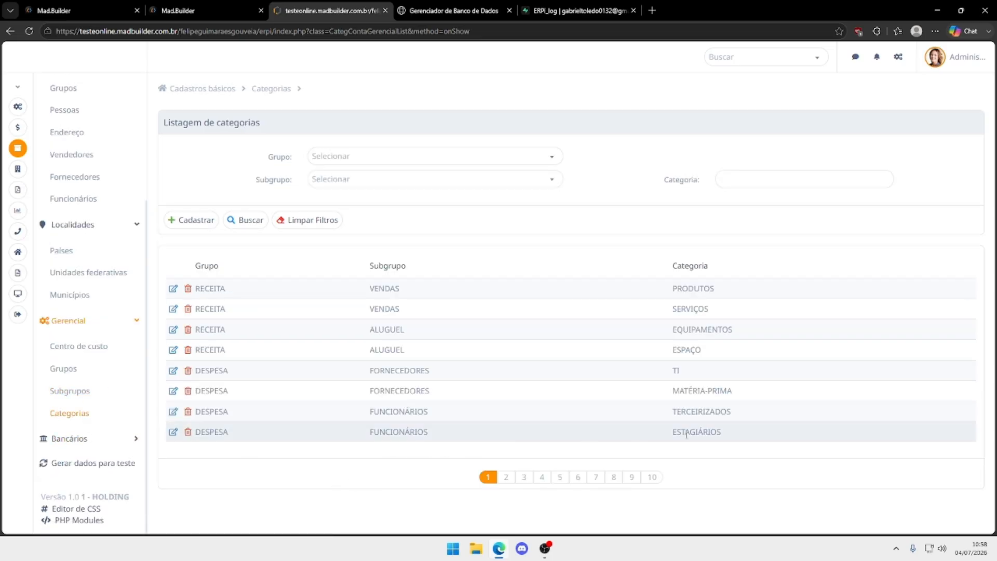
left_click_drag(668, 289, 717, 312)
left_click(759, 440)
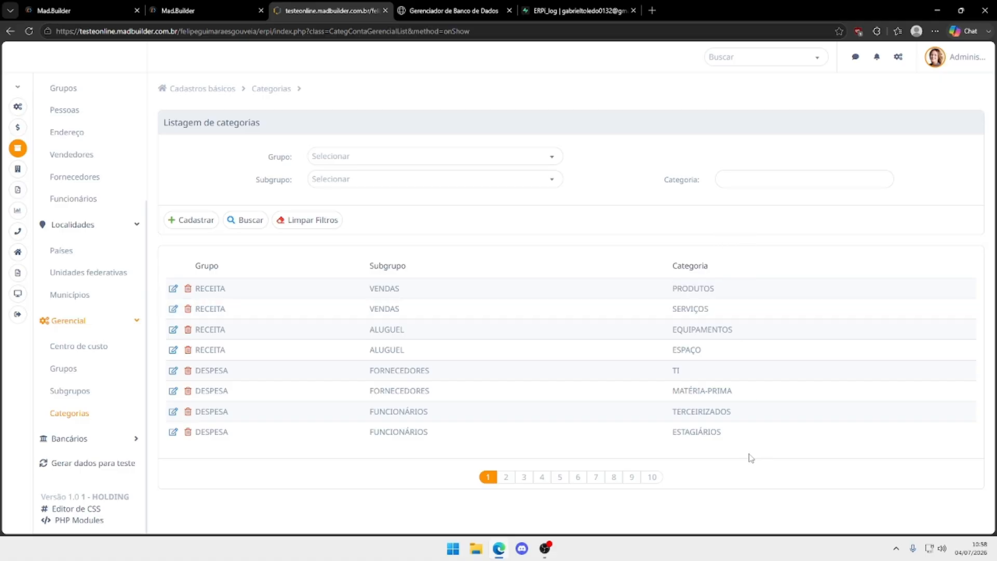
Step: Open the Agências Bancárias list in the Bancários group and look through its bank branch records
left_click(125, 440)
left_click(113, 418)
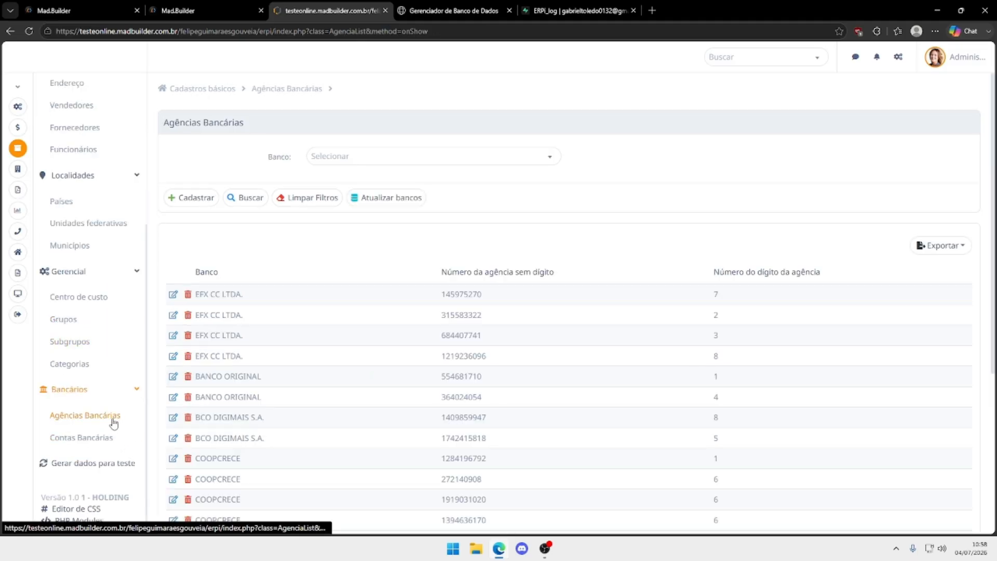
scroll(421, 357, "down", 2)
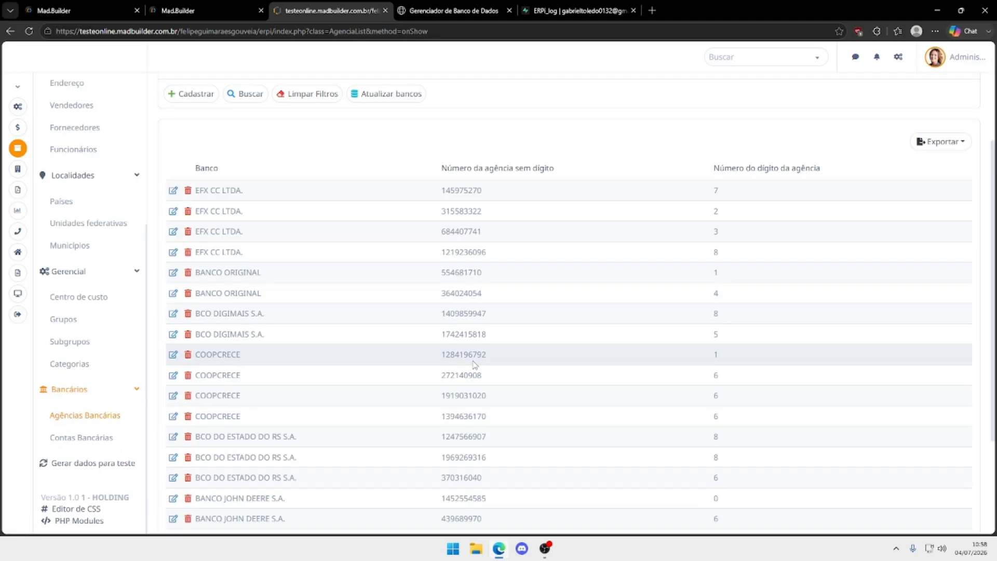
scroll(474, 365, "down", 2)
scroll(602, 379, "up", 4)
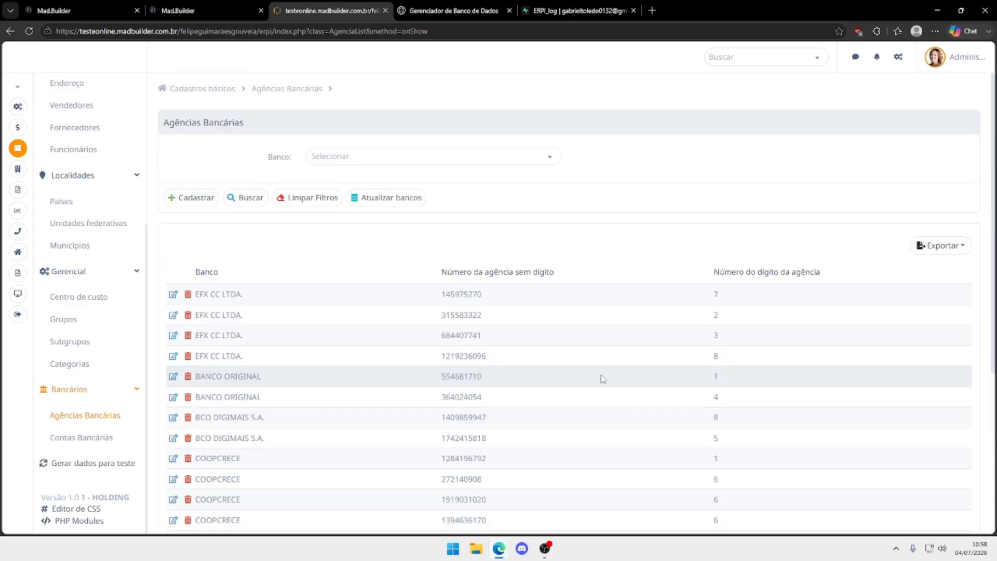
scroll(603, 379, "down", 5)
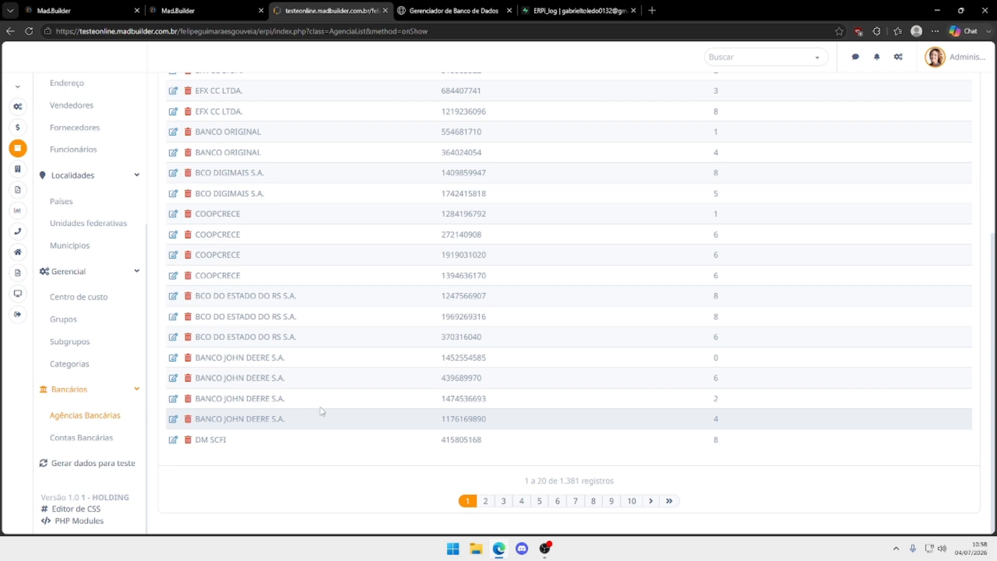
scroll(322, 411, "up", 5)
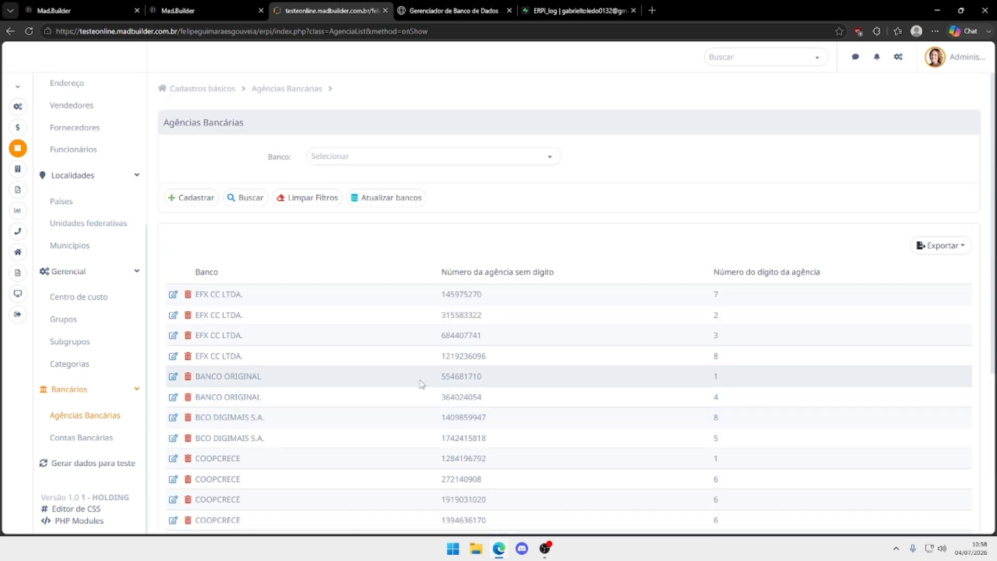
scroll(329, 357, "down", 1)
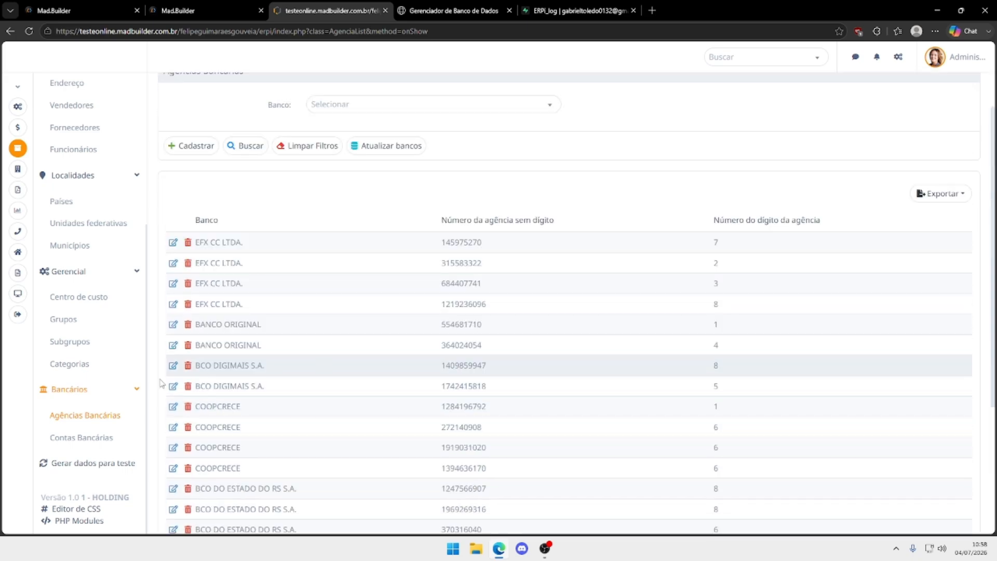
Step: Open the Contas Bancárias list and look through the account types, banks, branches and accounts of each company
left_click(95, 434)
scroll(498, 311, "down", 1)
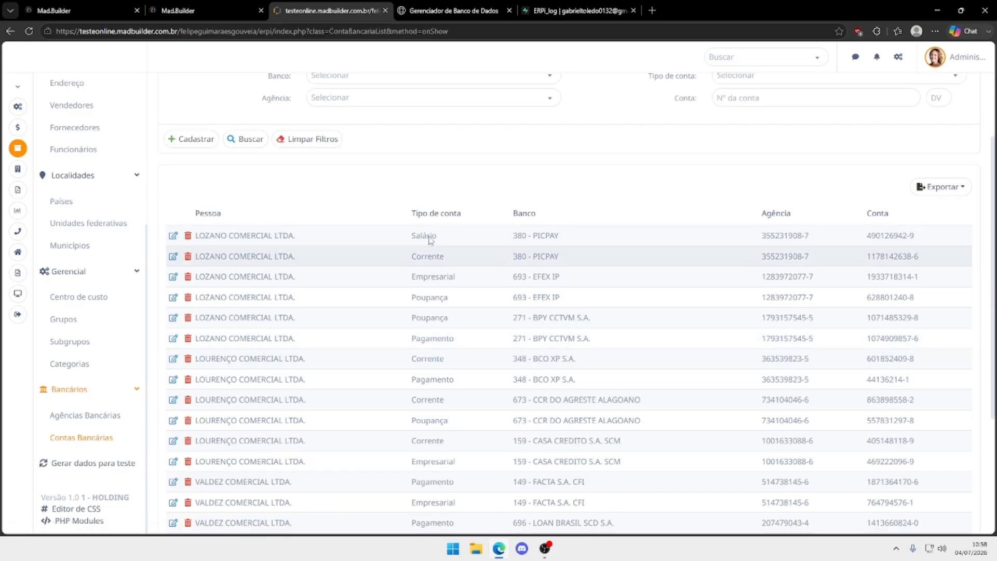
scroll(493, 224, "down", 3)
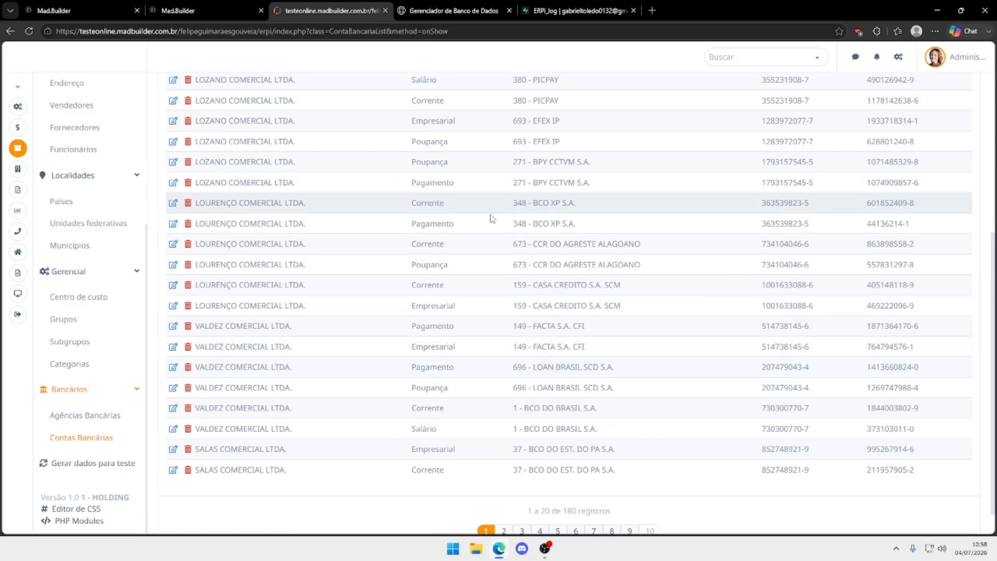
scroll(492, 218, "up", 4)
scroll(387, 314, "down", 1)
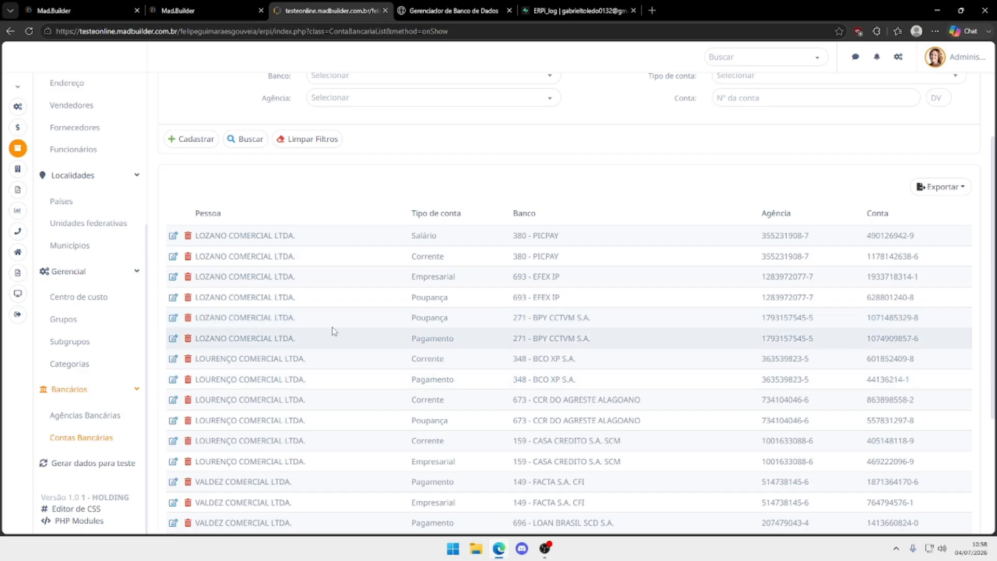
scroll(381, 306, "down", 1)
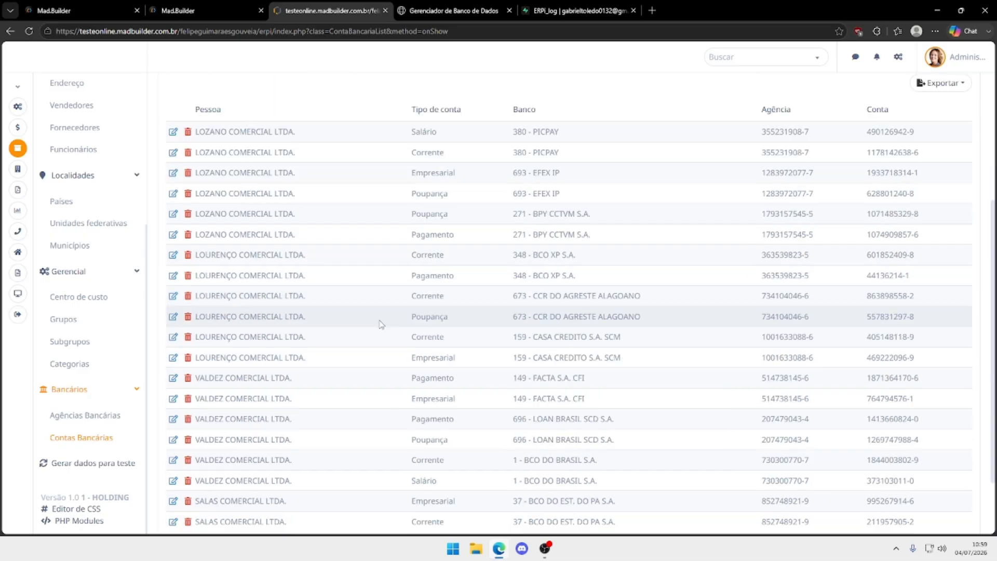
scroll(381, 324, "down", 2)
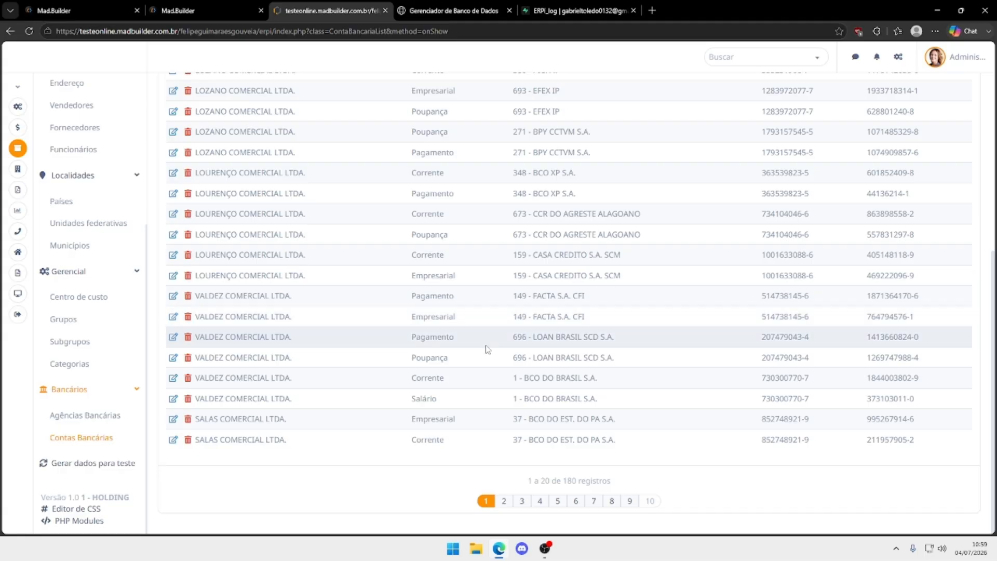
scroll(493, 345, "up", 5)
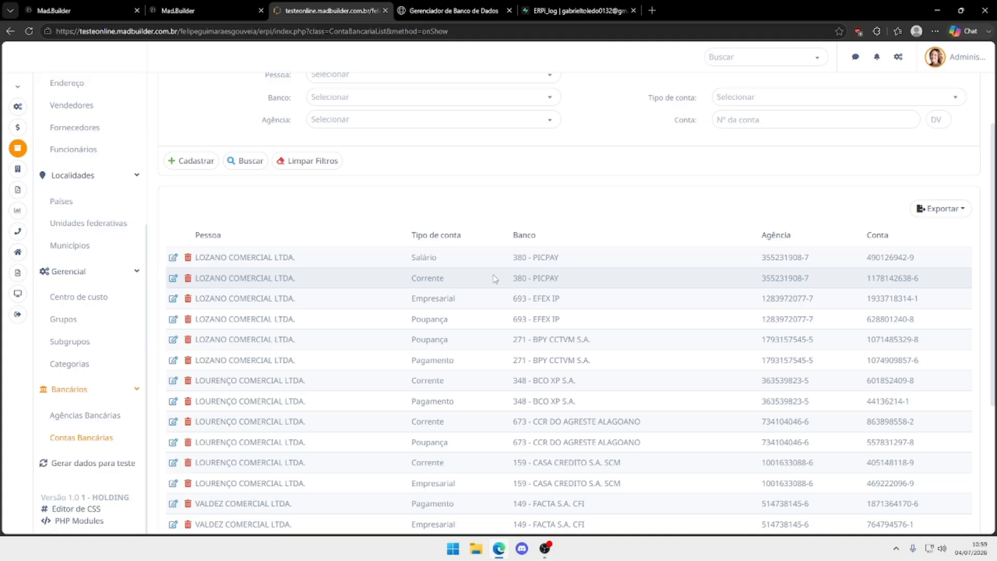
scroll(479, 291, "down", 5)
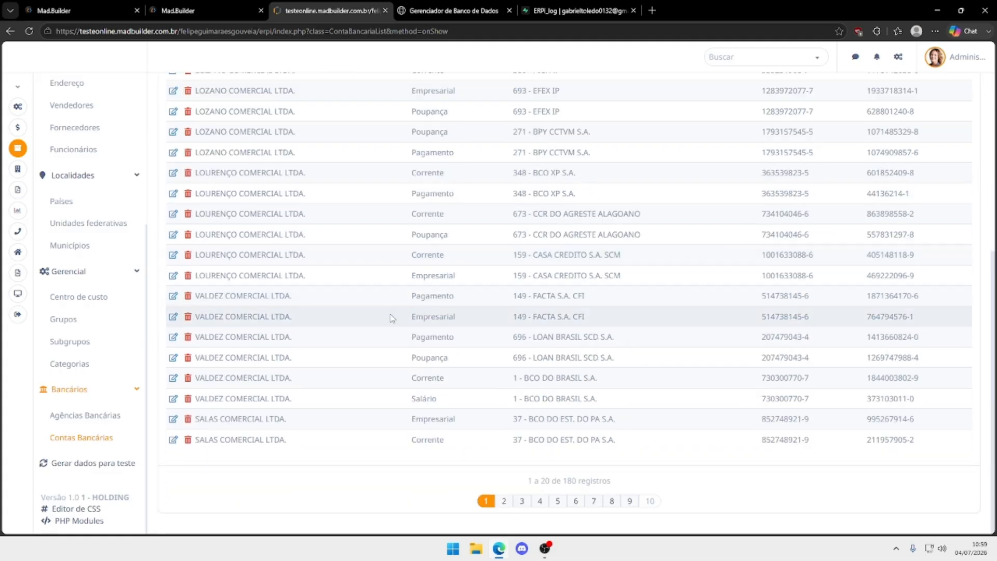
Step: Open the Gerar dados para teste page to view its test-data generation options
left_click(96, 467)
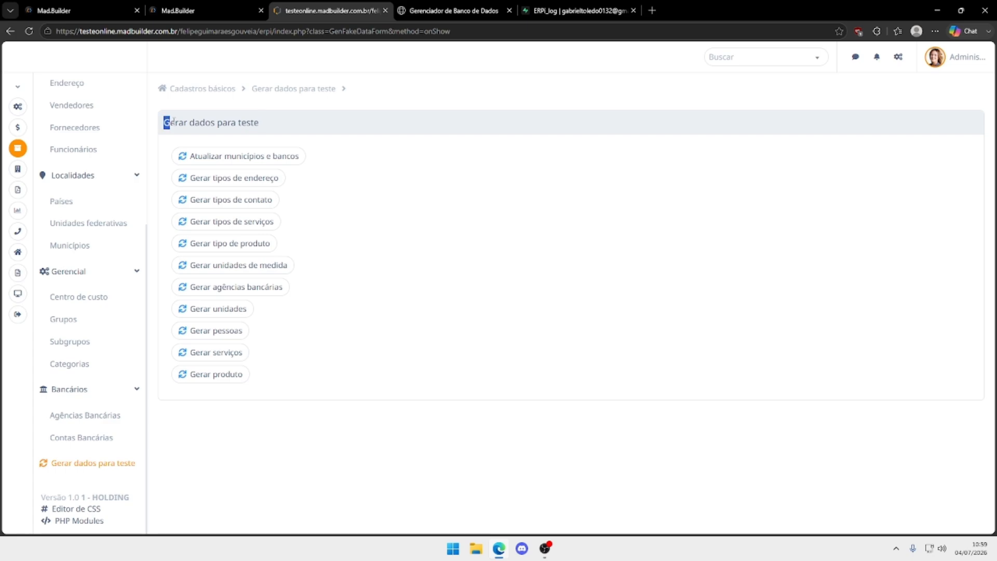
left_click_drag(172, 120, 291, 127)
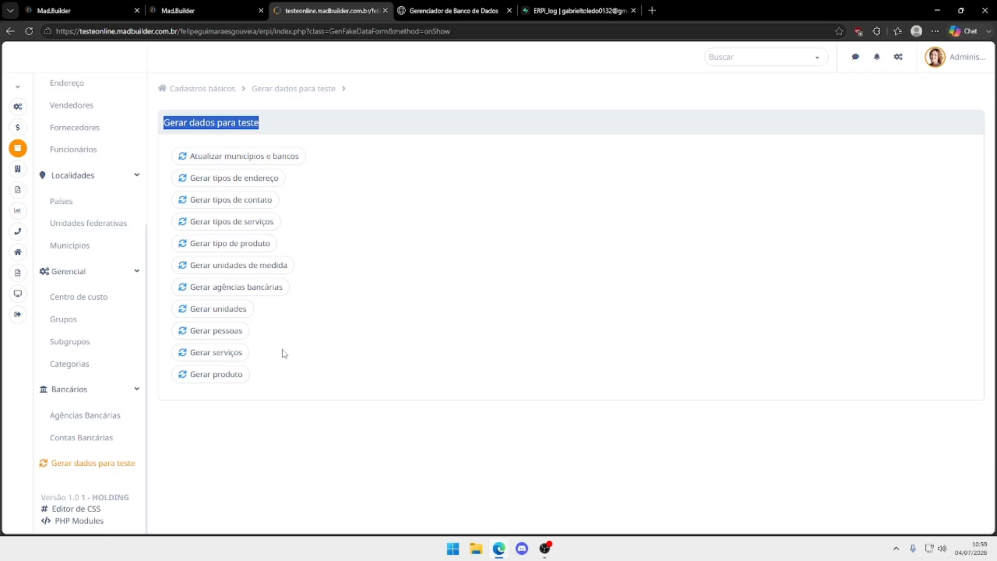
Step: Switch to the Mad.Builder code editor and examine the FakeDataGenerator class in GenFakeData.php, from its constructor to the bank branch generator
left_click(202, 8)
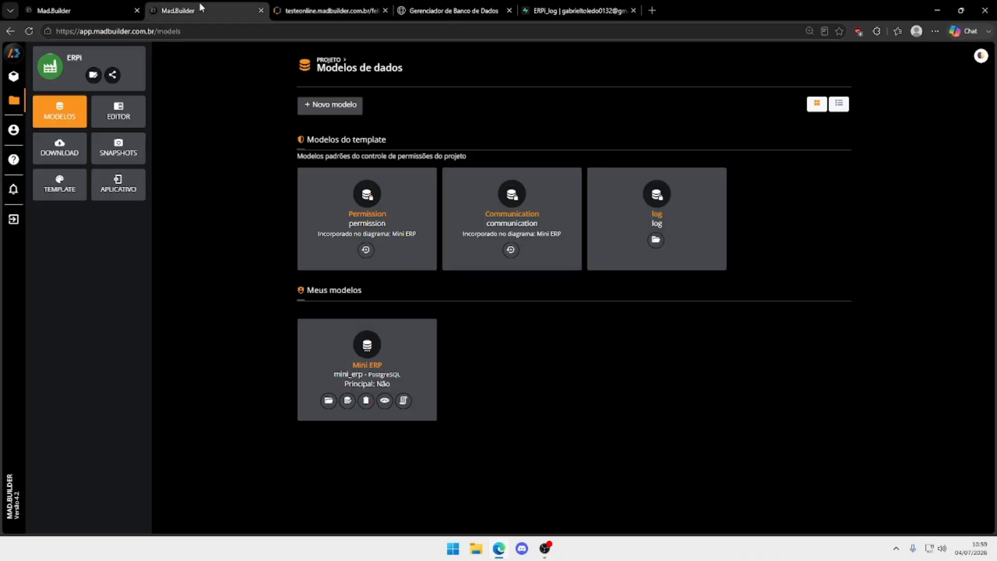
left_click(111, 6)
left_click(321, 161)
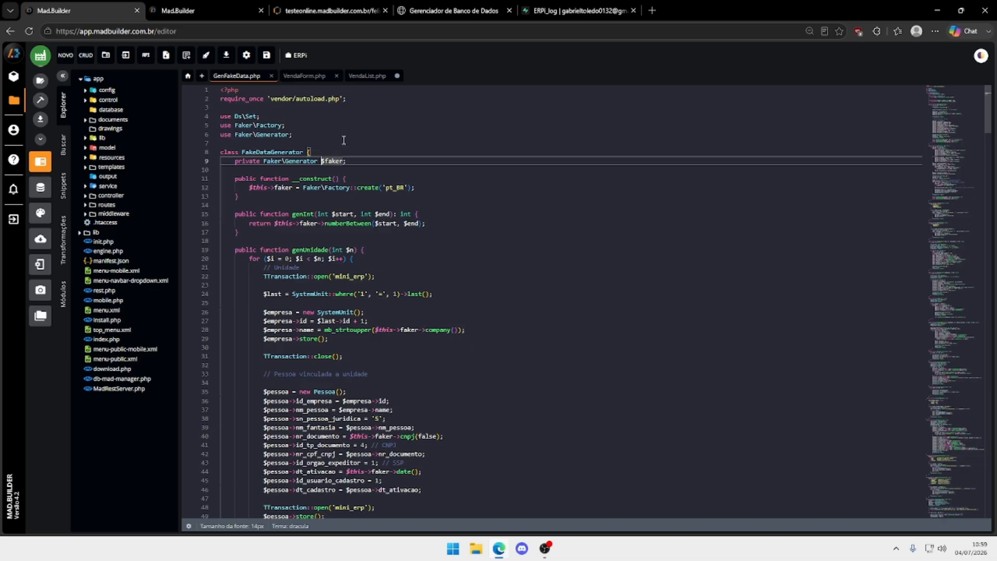
scroll(359, 162, "down", 10)
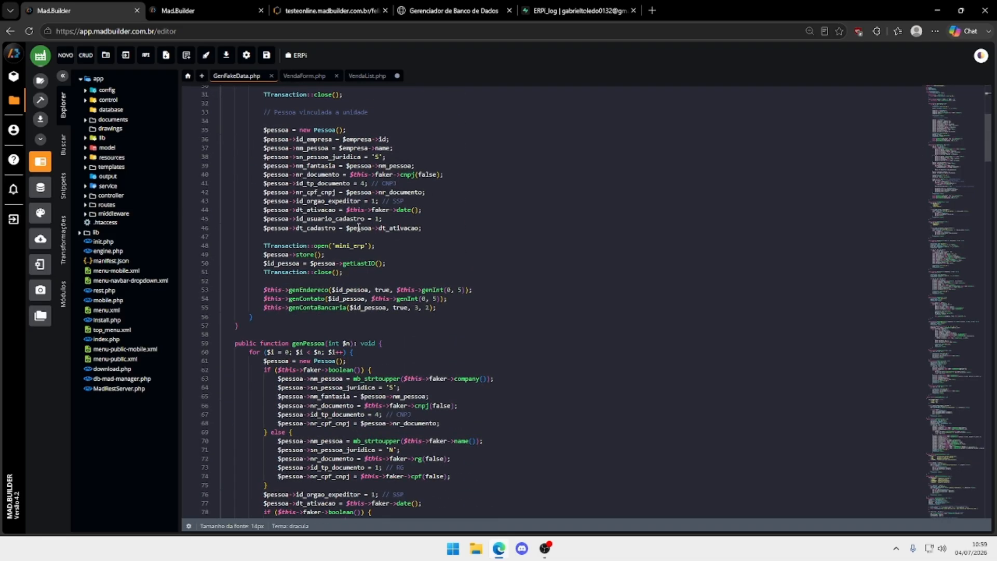
scroll(357, 241, "up", 10)
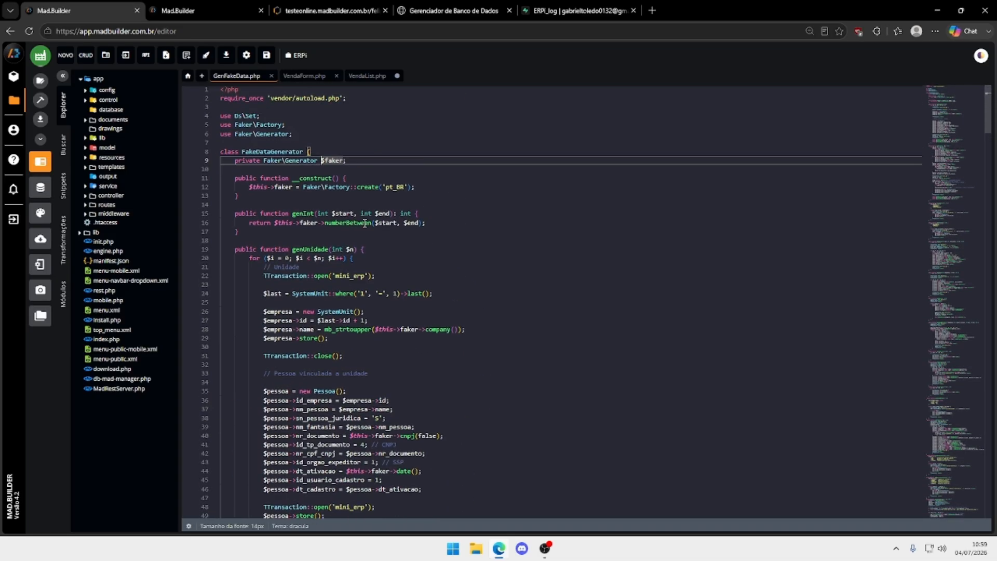
left_click(422, 161)
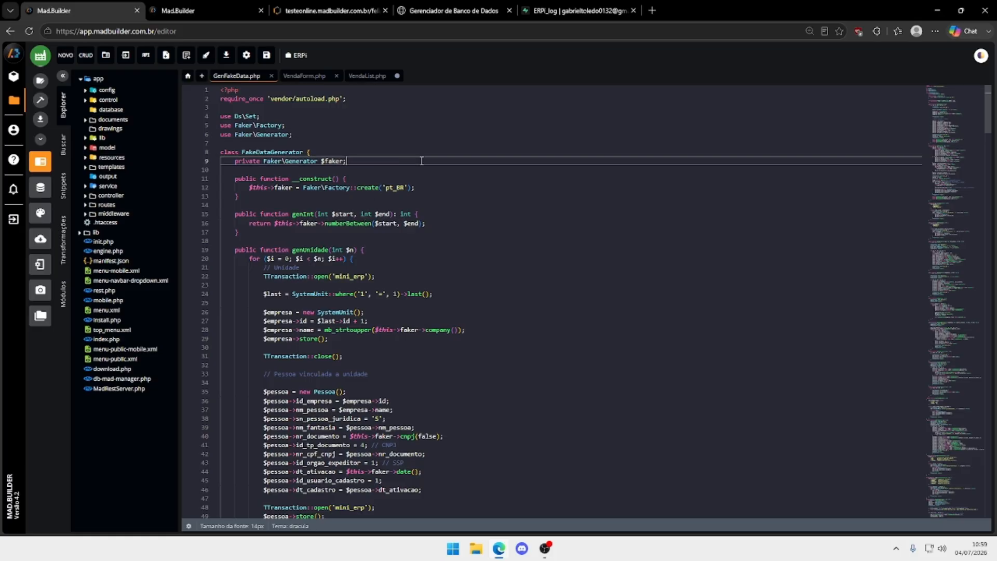
left_click(421, 181)
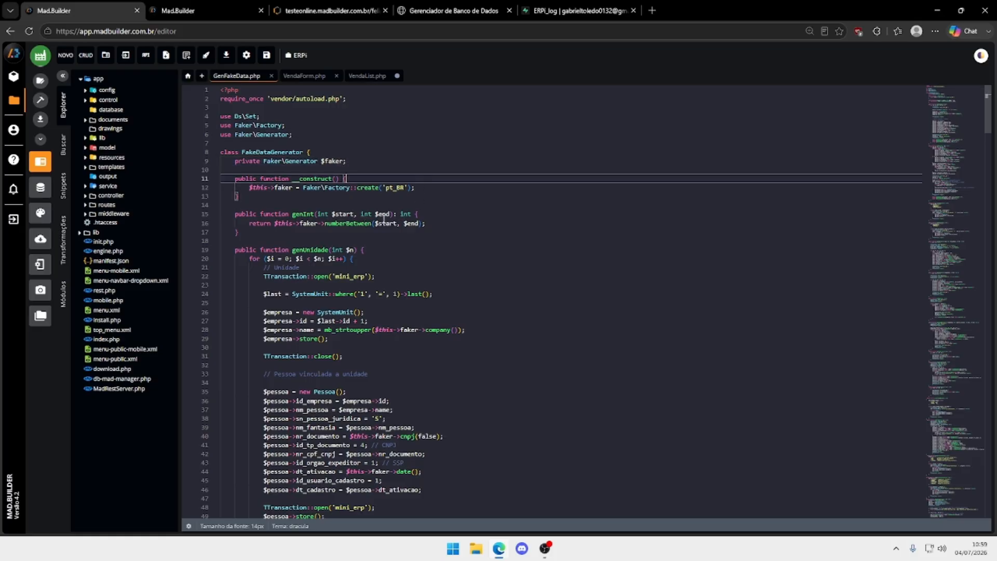
scroll(382, 221, "down", 10)
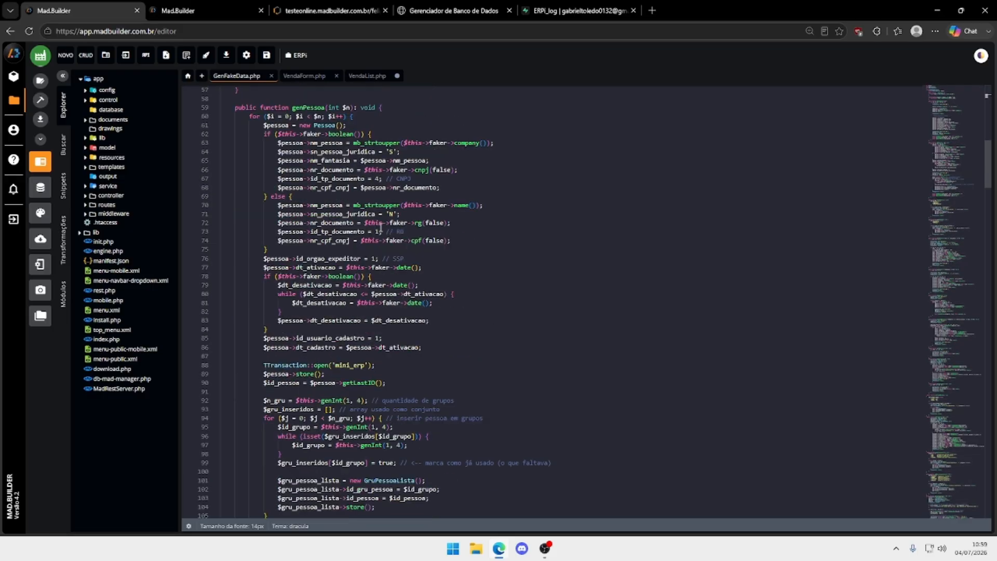
scroll(381, 229, "down", 20)
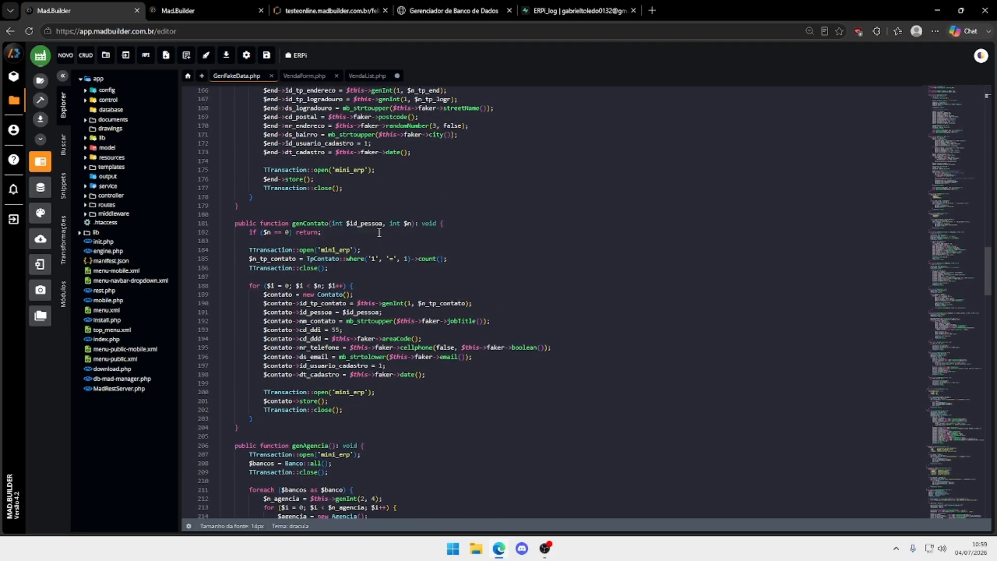
scroll(379, 232, "down", 8)
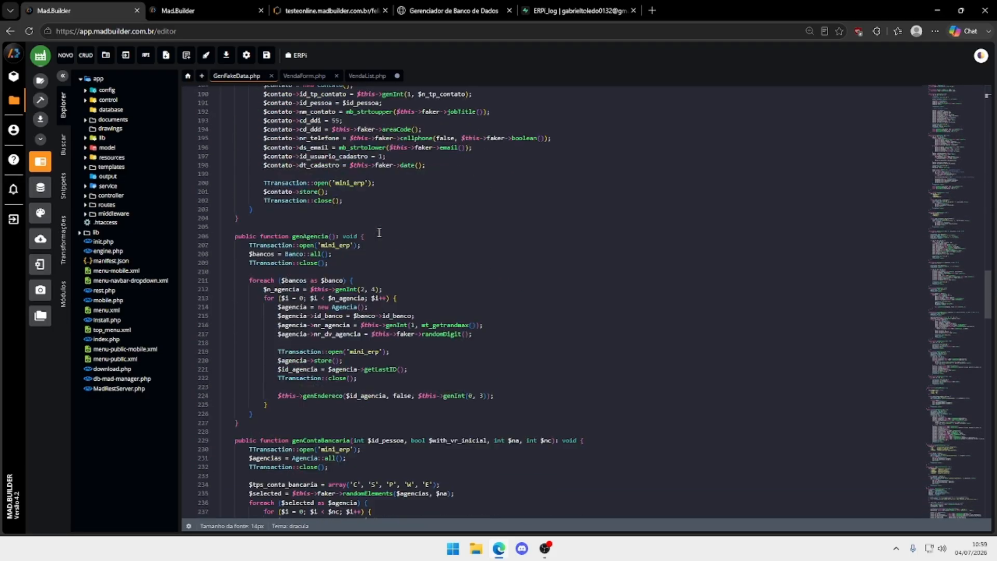
Step: Switch back to the ERPi application and view the Empresas list in the Empresa module
left_click(319, 14)
left_click(352, 199)
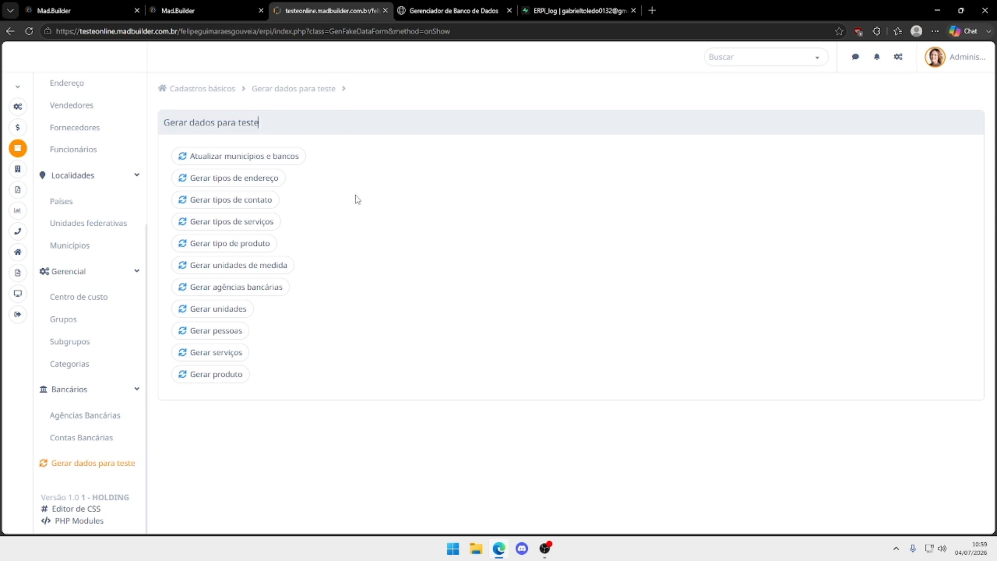
left_click(18, 169)
left_click(66, 163)
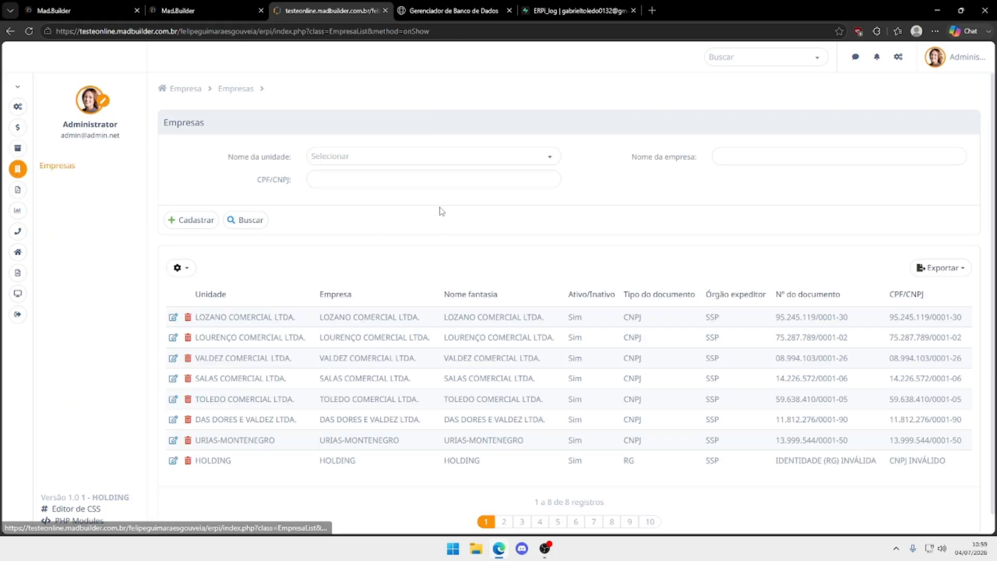
scroll(402, 213, "down", 1)
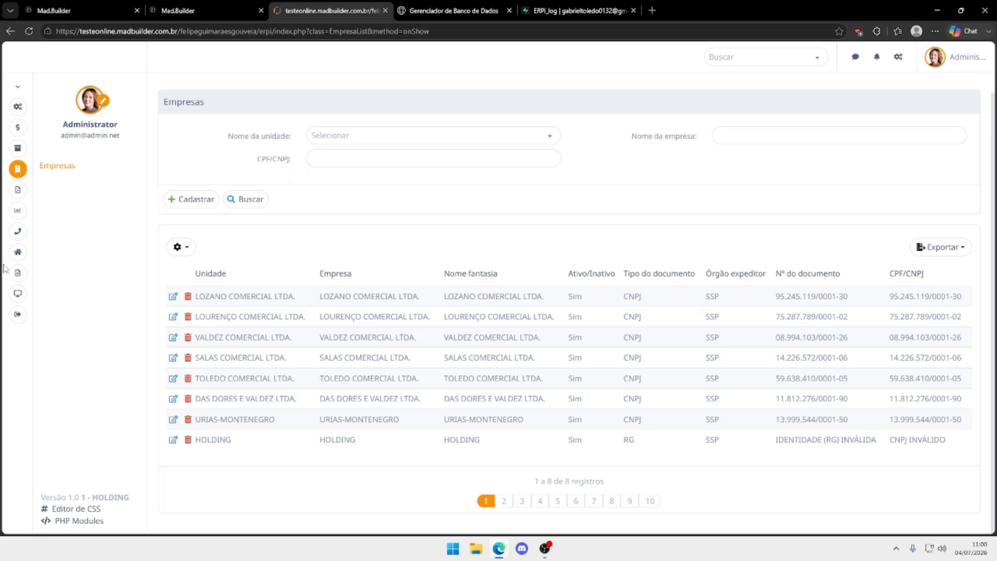
Step: Open the HOLDING company record to view its registration form, and return to the Empresas list
left_click_drag(231, 440, 196, 441)
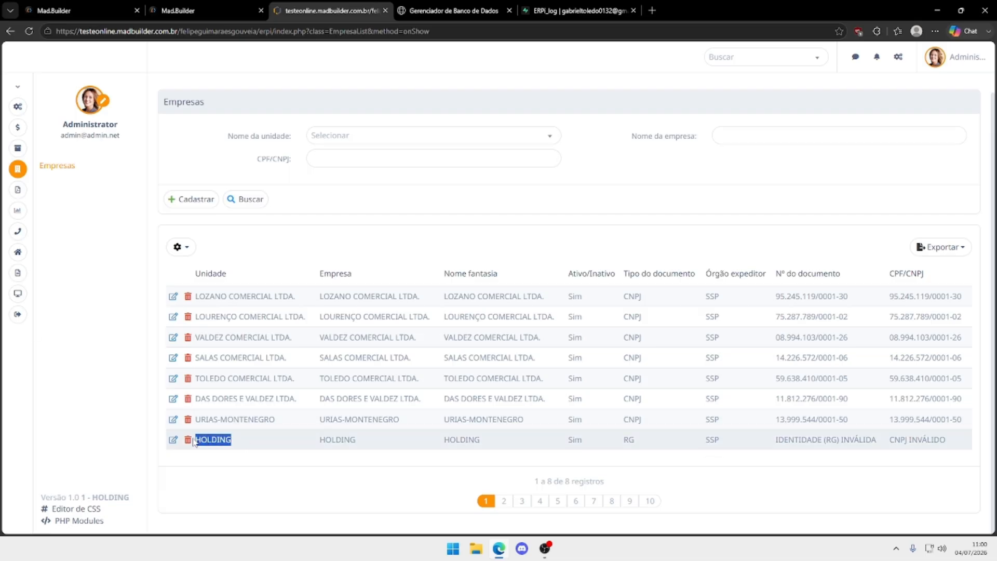
left_click(237, 472)
double_click(215, 440)
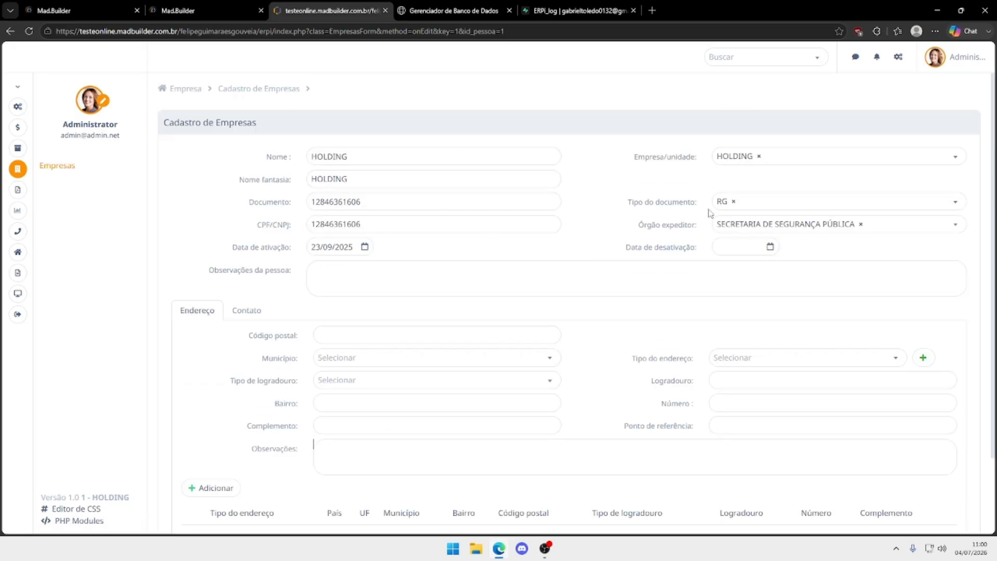
left_click(50, 166)
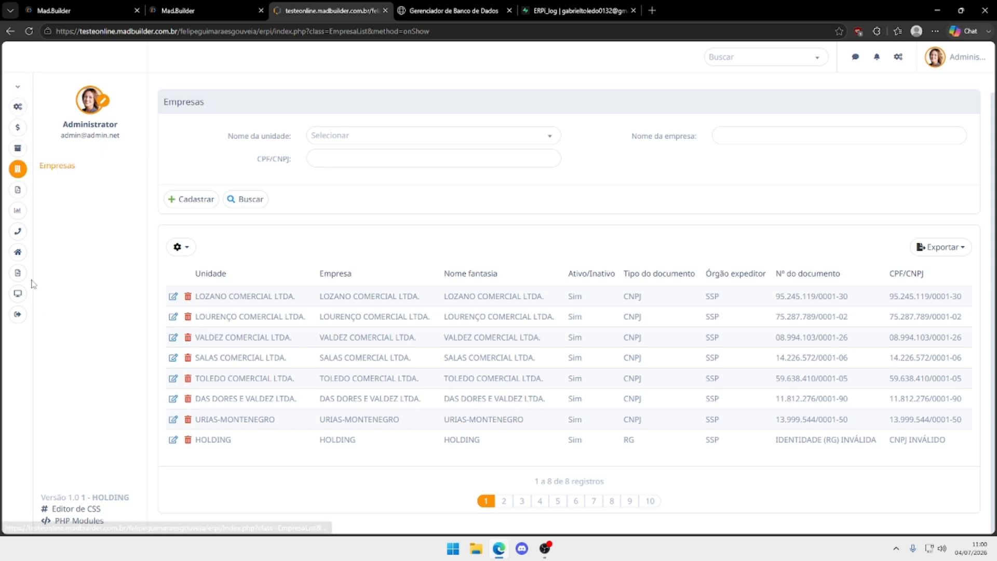
Step: Browse the pages offered by the reports, charts and CRM modules
left_click(18, 191)
left_click(19, 215)
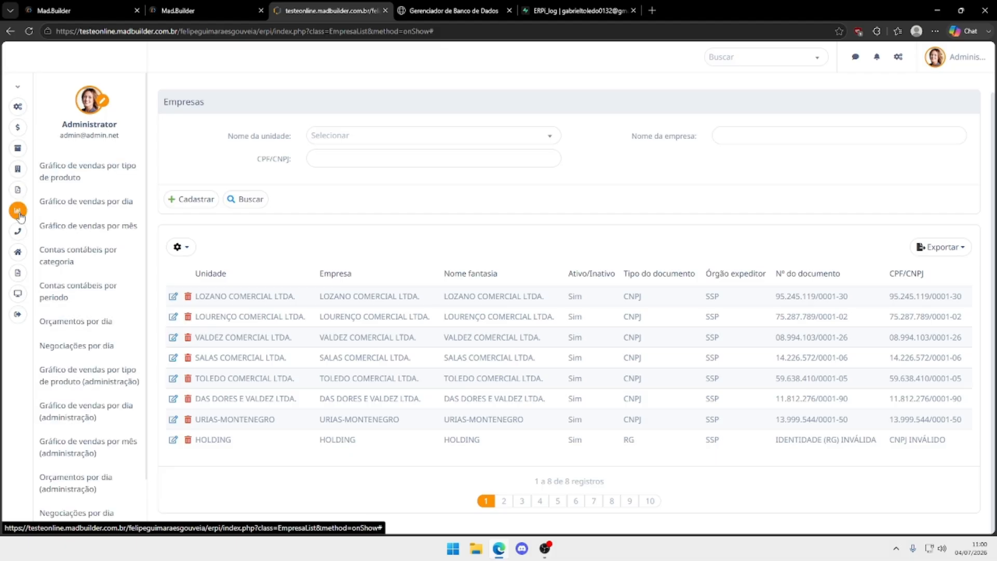
left_click(20, 252)
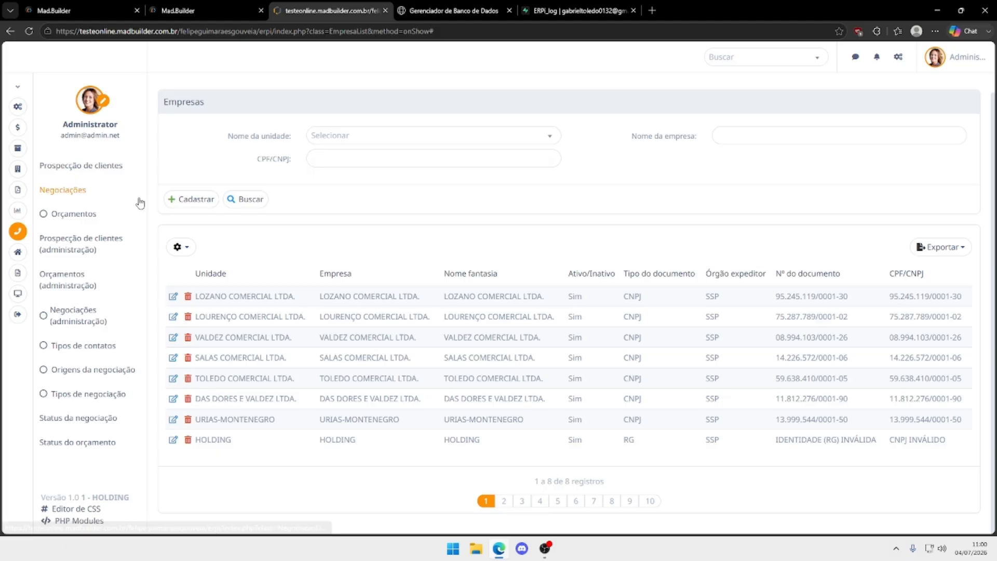
left_click(18, 193)
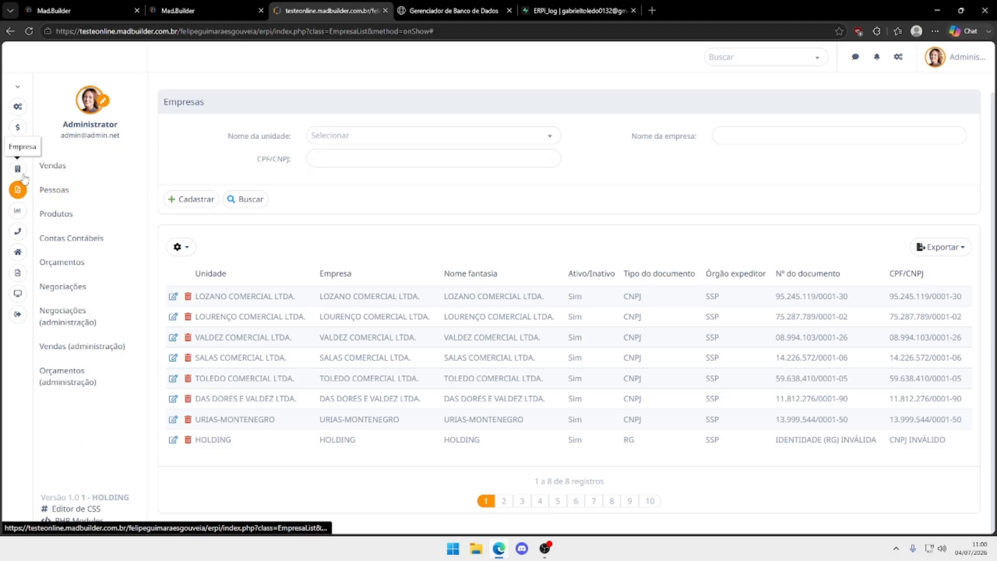
left_click(18, 211)
left_click(18, 231)
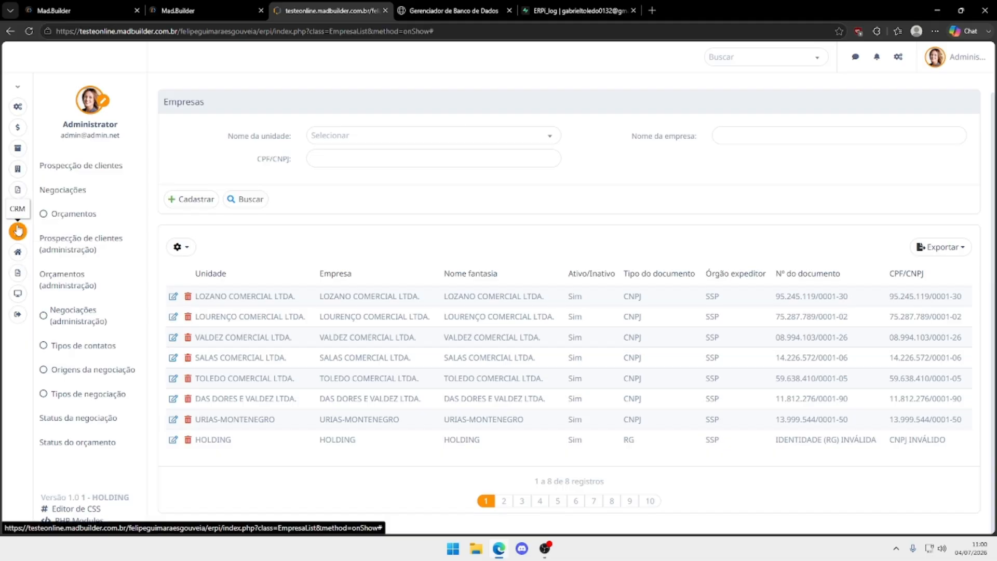
Step: View the Unidades list and the Usuários list in the administration module
left_click(21, 256)
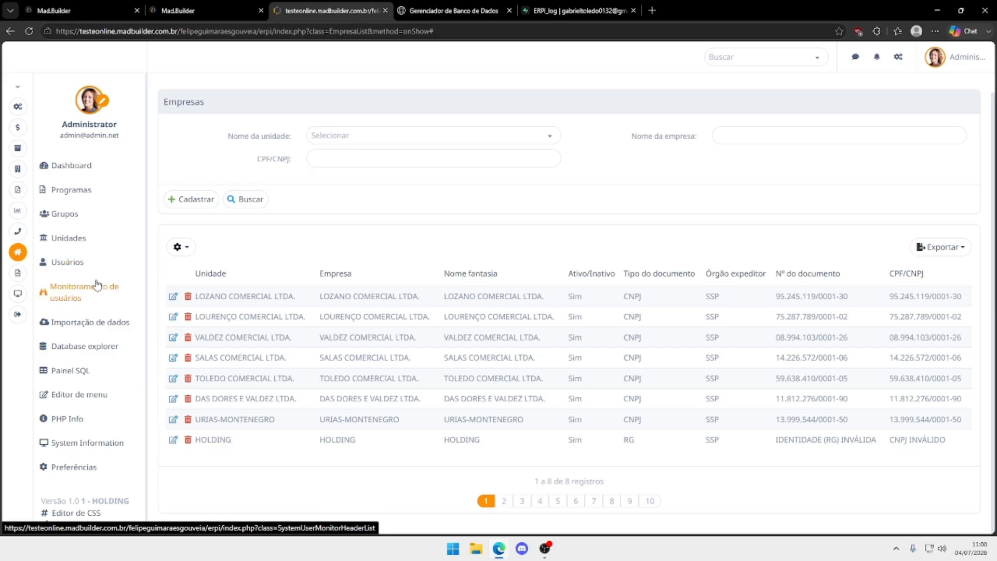
left_click(100, 250)
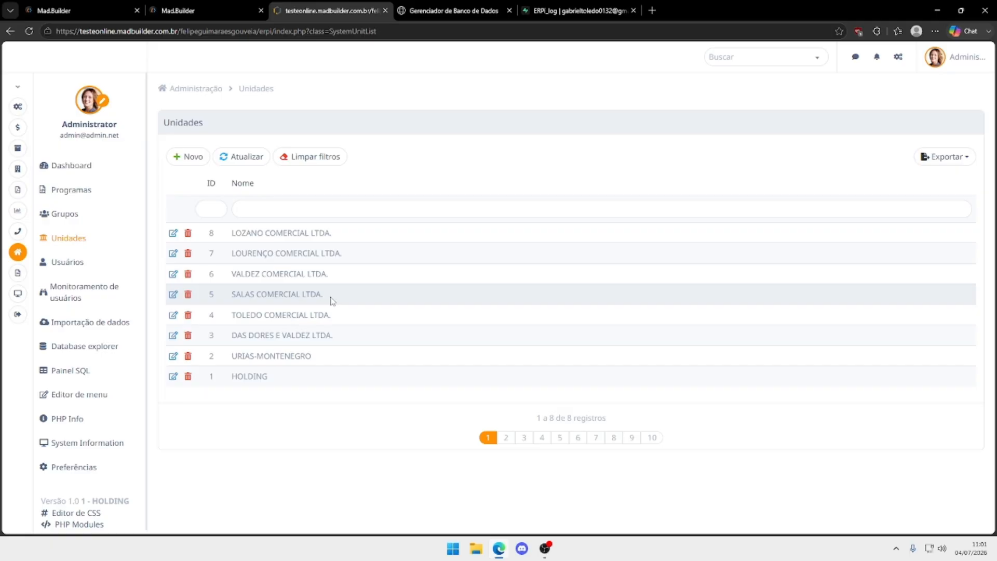
left_click(110, 275)
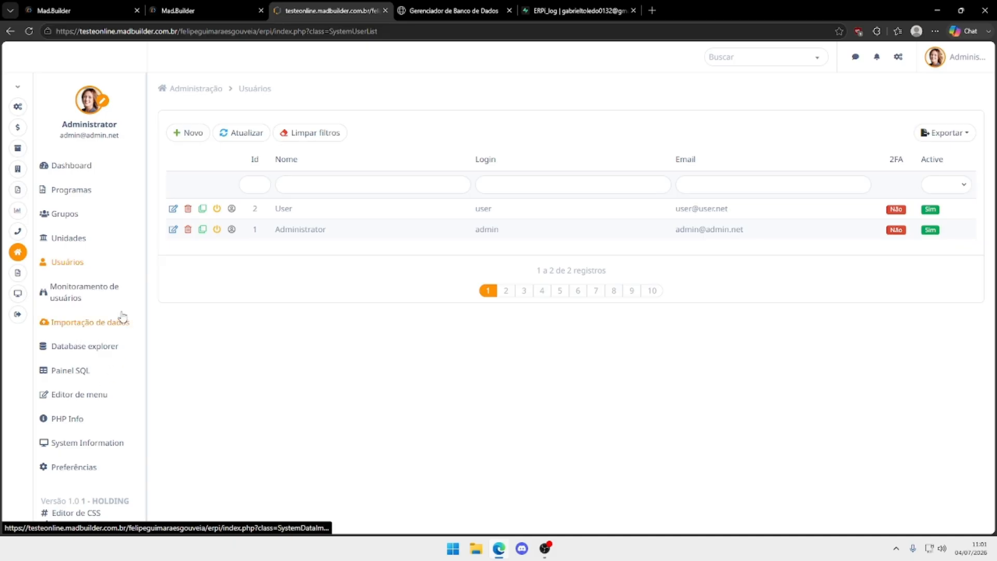
Step: View the Database explorer page and the Painel SQL page in the administration module
scroll(107, 337, "down", 1)
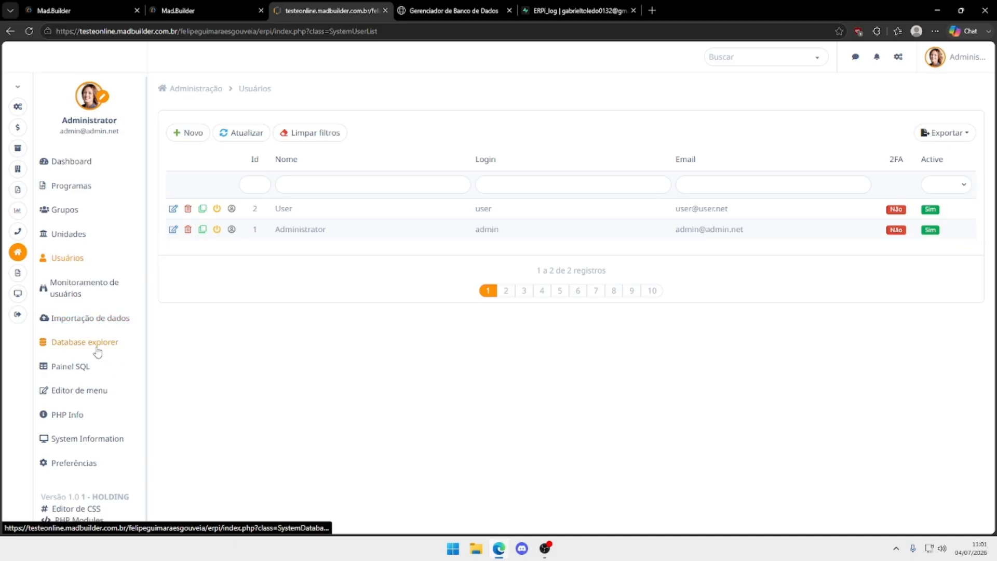
left_click(94, 347)
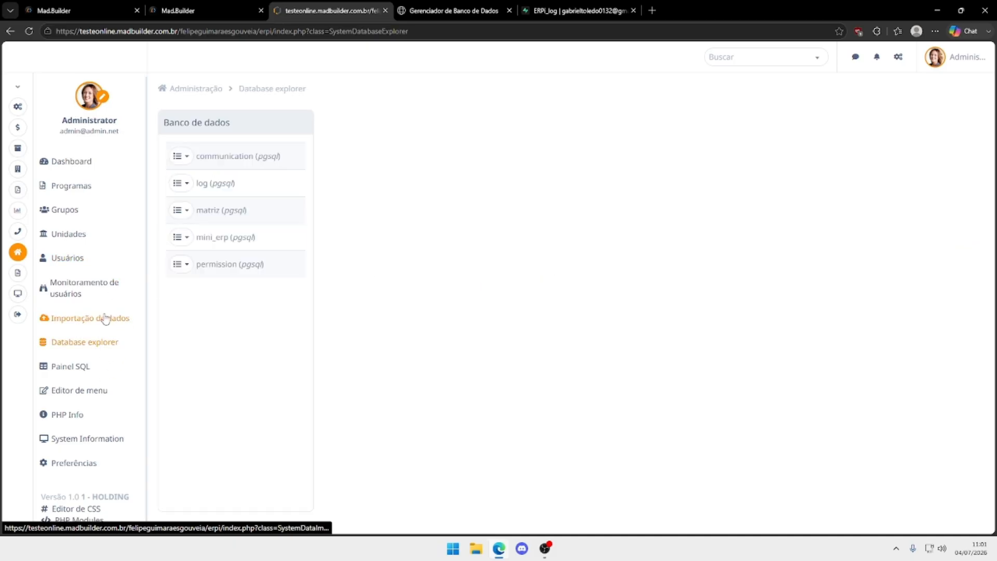
left_click(78, 371)
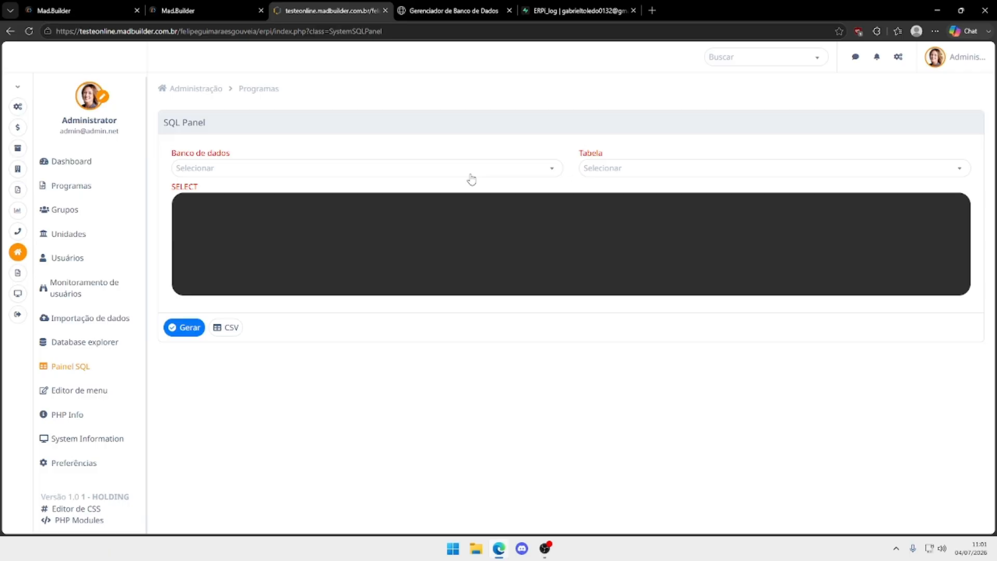
Step: Open Editor de menu and look through its entries, from Conta a Pagar down to the Gráficos and CRM groups
left_click(109, 391)
scroll(602, 296, "down", 10)
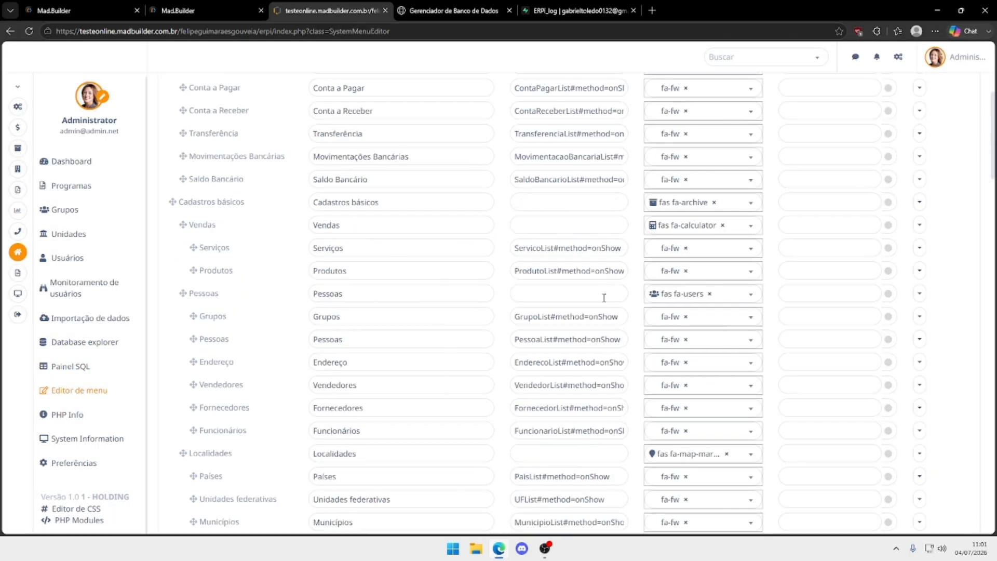
scroll(520, 335, "down", 12)
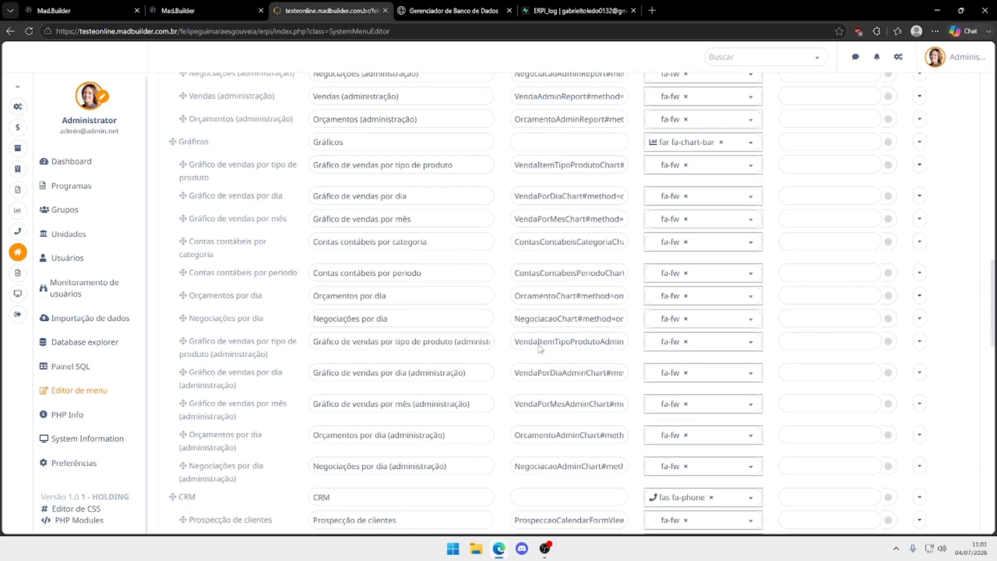
Step: Open PHP Info and examine the PHP version, the Server API and System rows, and the configuration details below
left_click(48, 423)
scroll(394, 359, "up", 15)
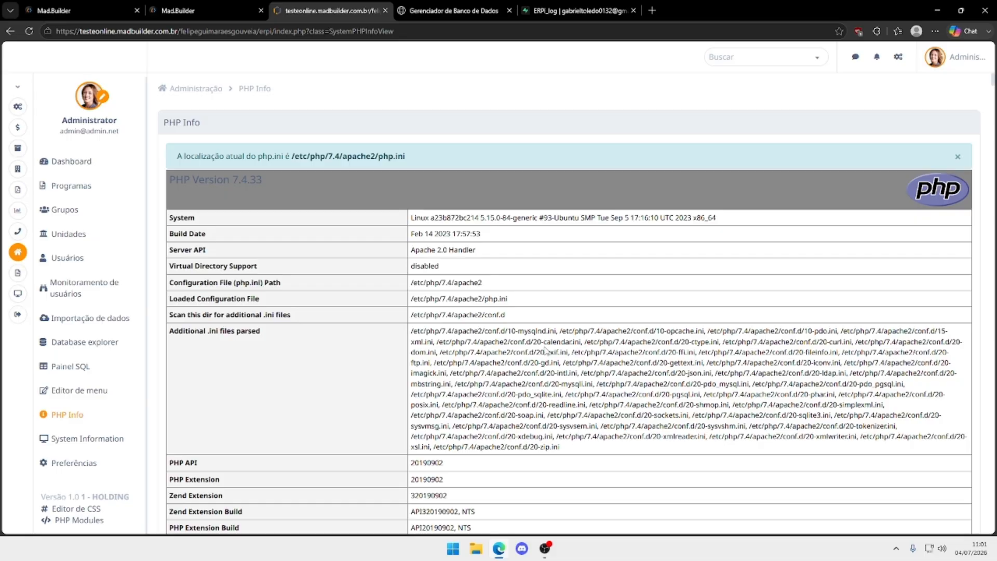
left_click_drag(268, 189, 195, 188)
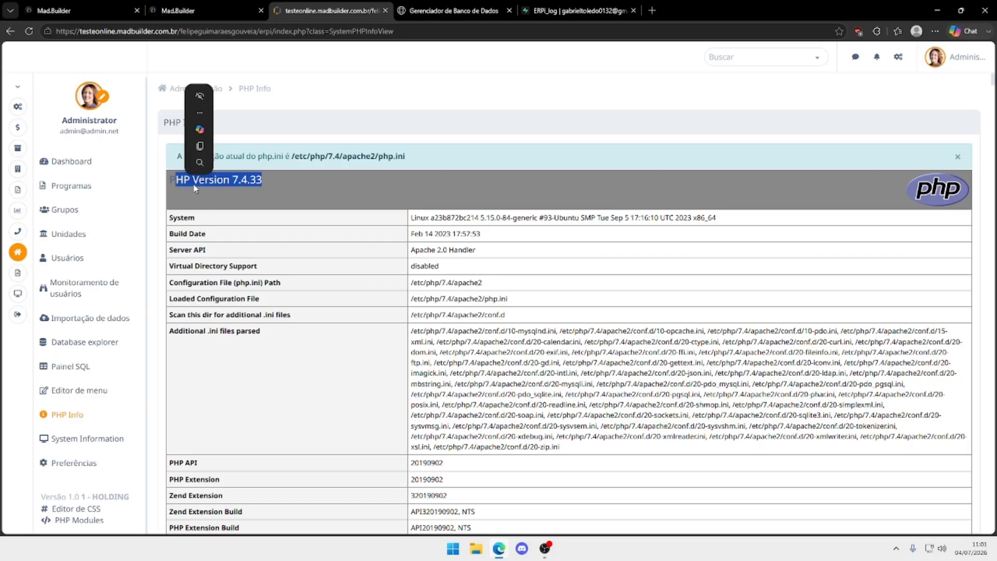
left_click(480, 195)
left_click_drag(480, 251, 393, 251)
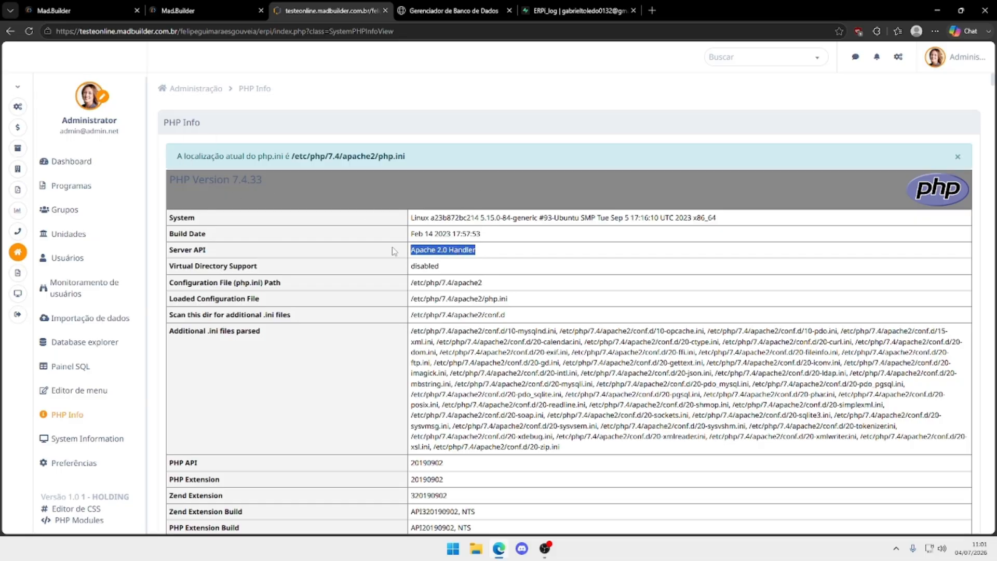
left_click(572, 263)
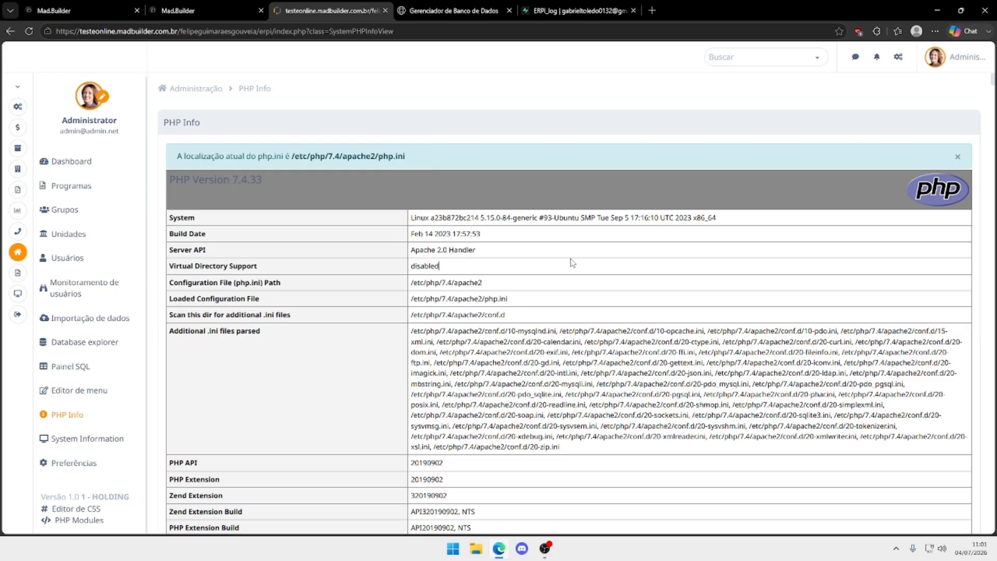
left_click_drag(598, 218, 410, 218)
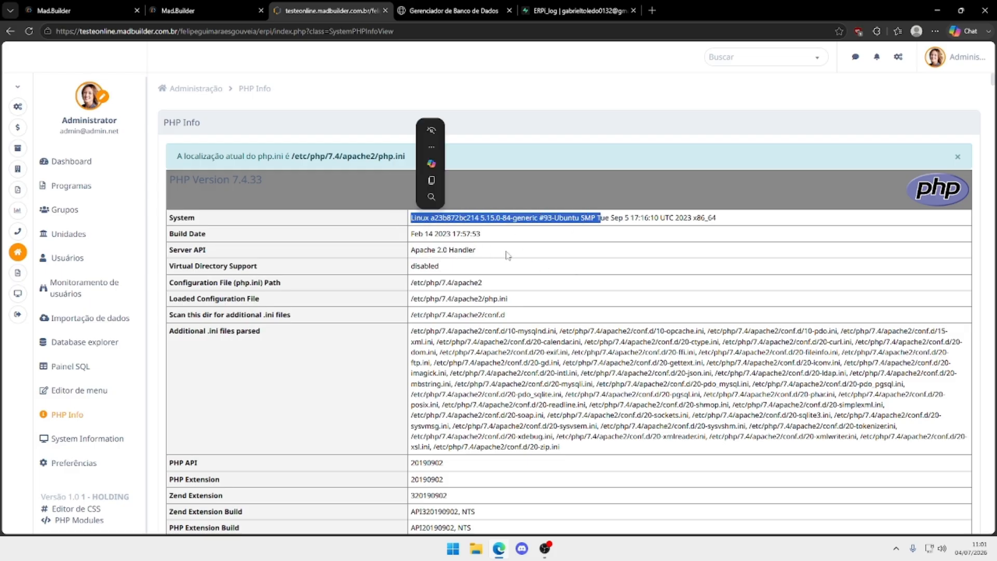
left_click(515, 254)
scroll(517, 258, "down", 4)
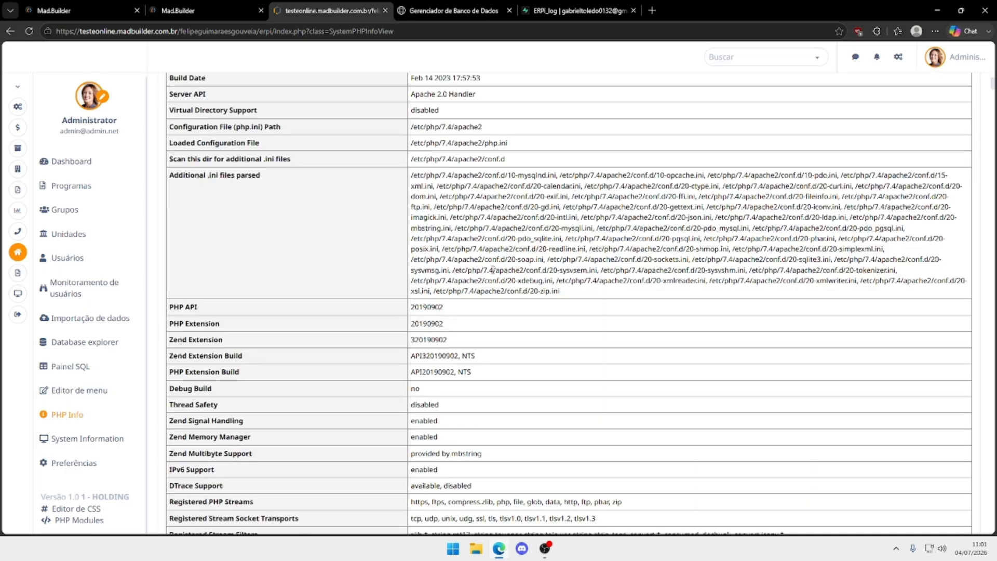
scroll(488, 280, "down", 2)
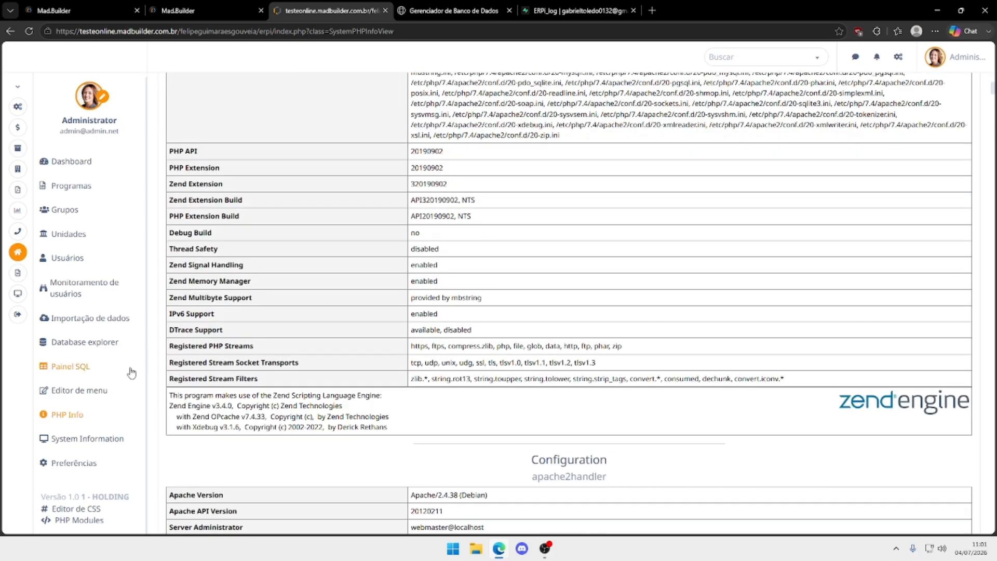
Step: Open System Information and examine its memory, CPU, system, web server, disk and network device sections
left_click(89, 437)
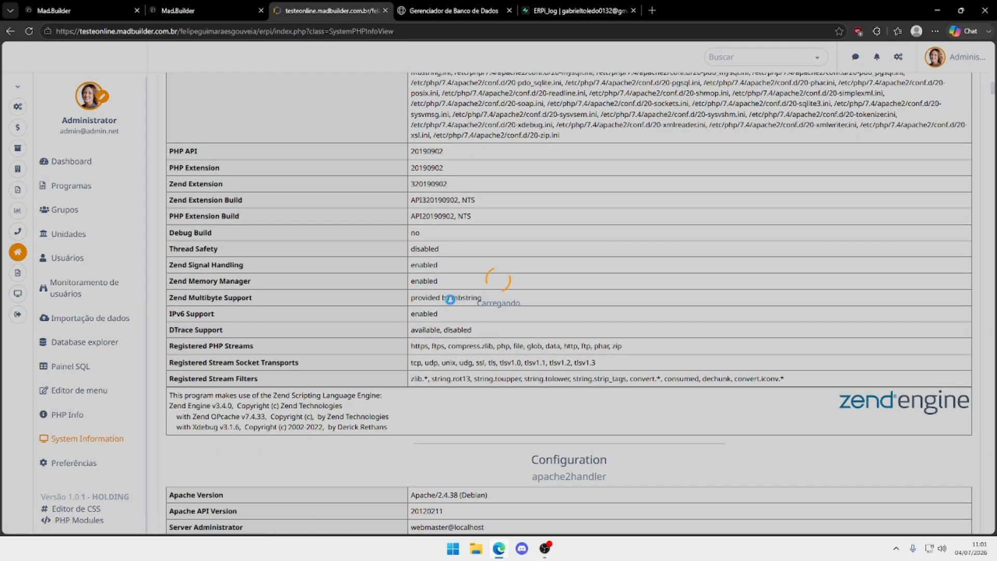
scroll(482, 303, "up", 3)
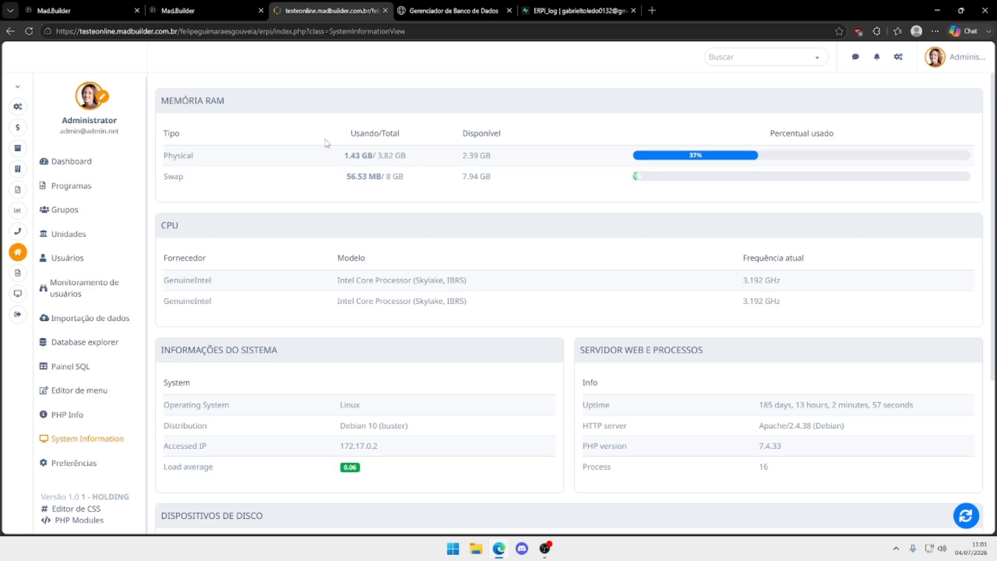
left_click_drag(227, 102, 163, 99)
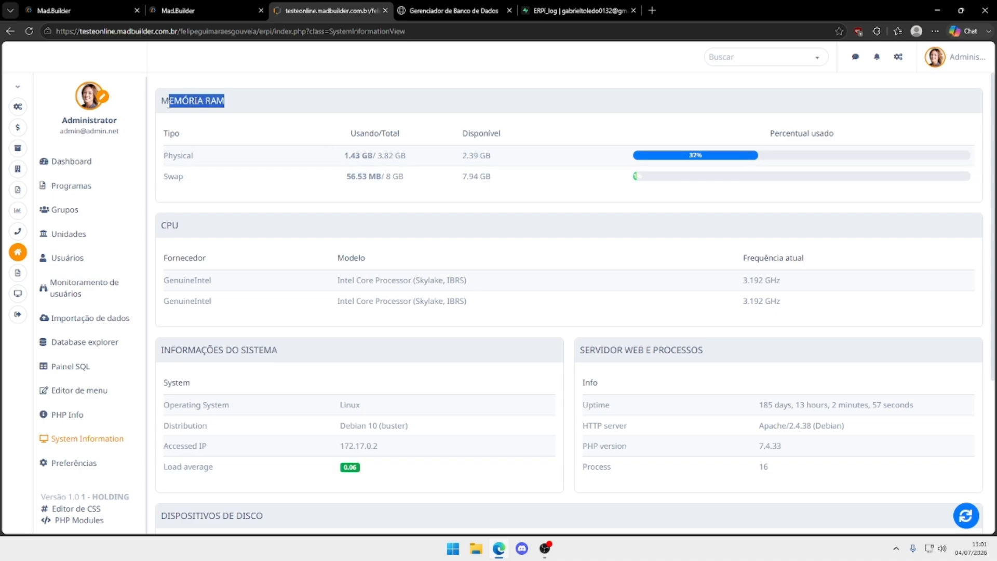
left_click(407, 179)
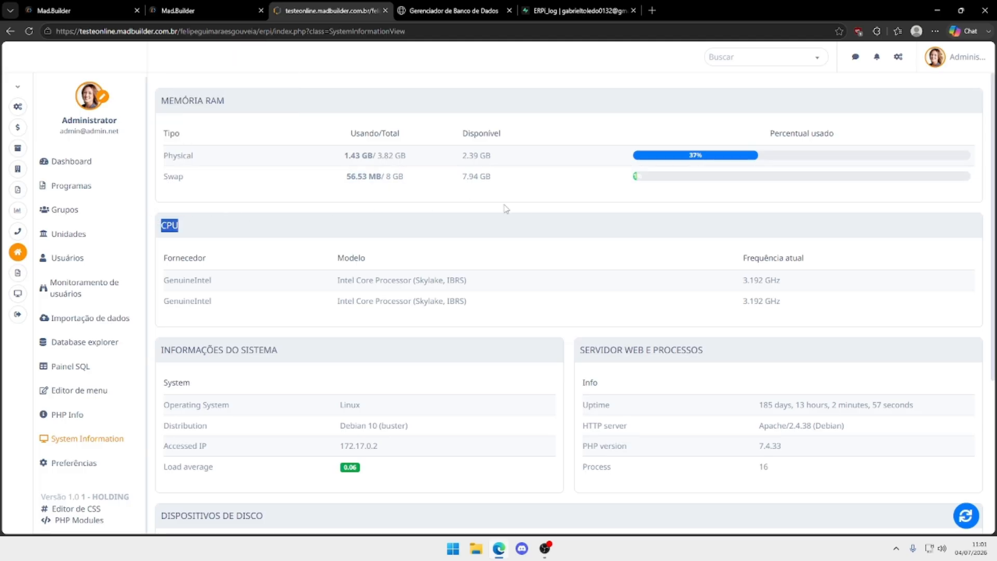
scroll(264, 222, "down", 2)
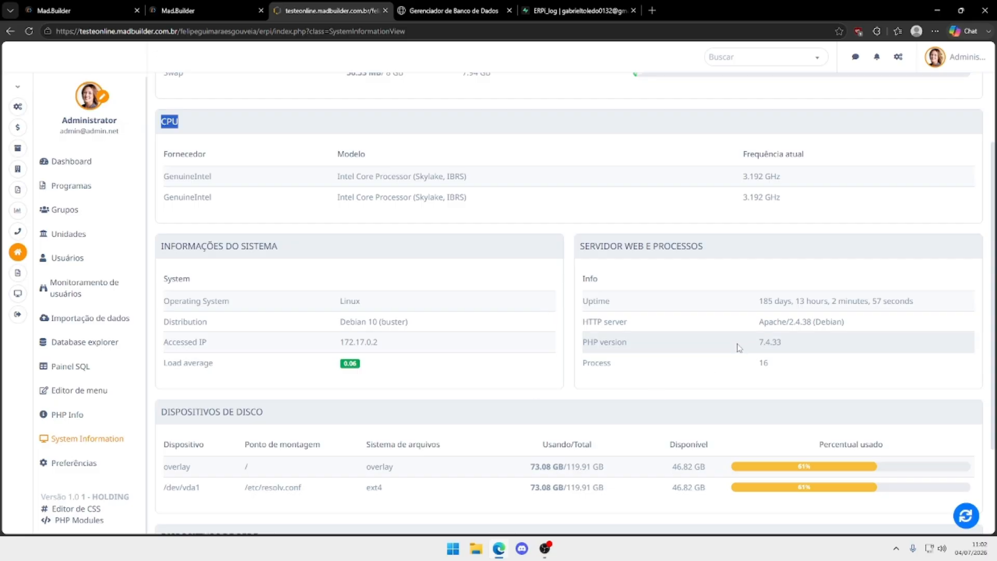
scroll(739, 345, "down", 1)
left_click_drag(846, 271, 805, 266)
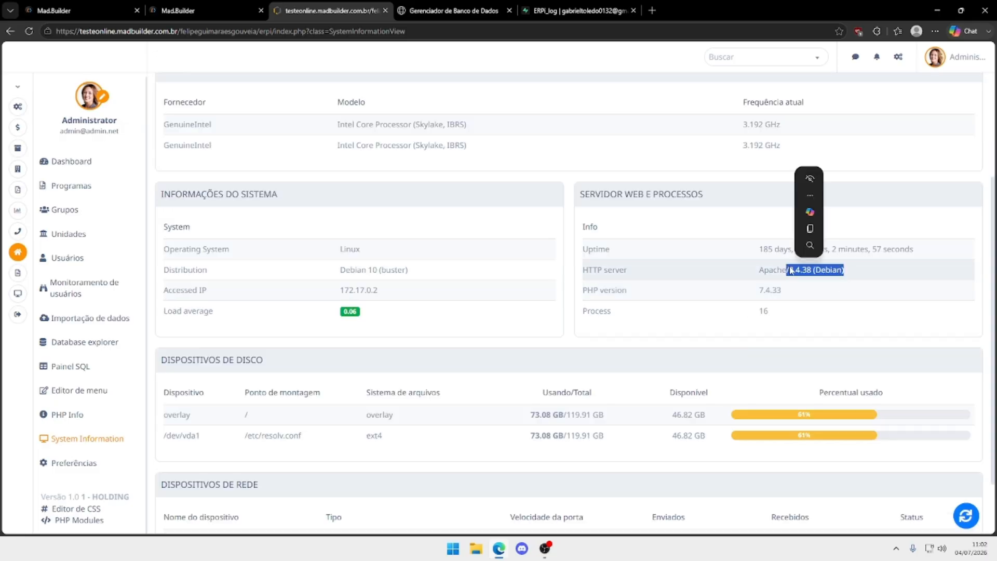
left_click(826, 301)
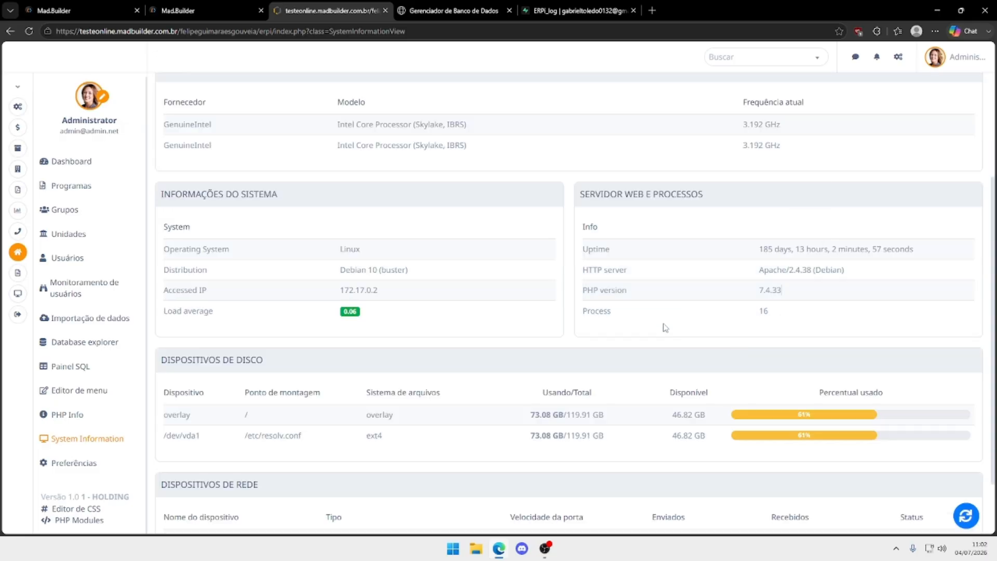
scroll(663, 328, "down", 1)
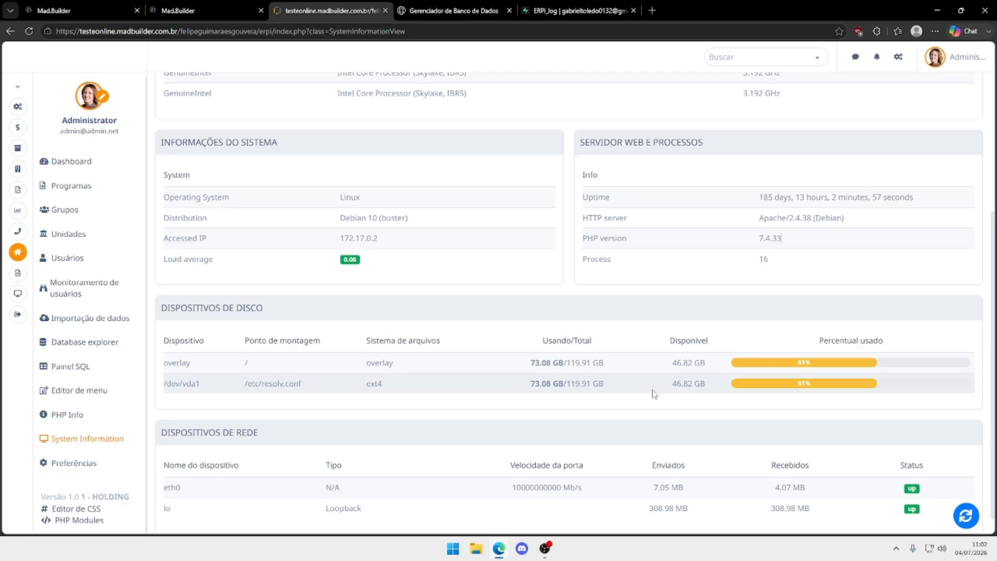
scroll(652, 394, "down", 1)
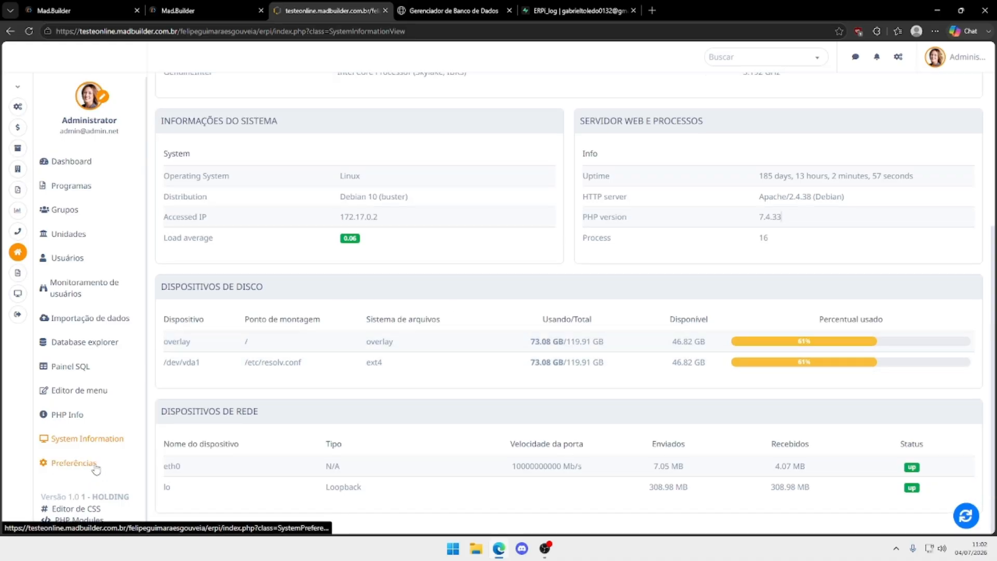
Step: Check the pages of the documents module, and view the access and SQL charts on the logs Dashboard
left_click(18, 274)
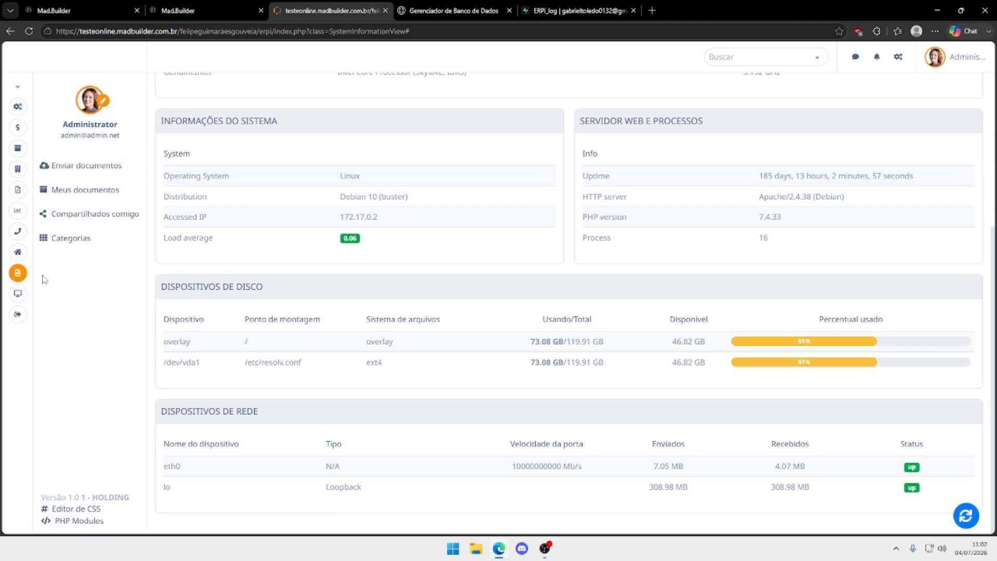
left_click(18, 293)
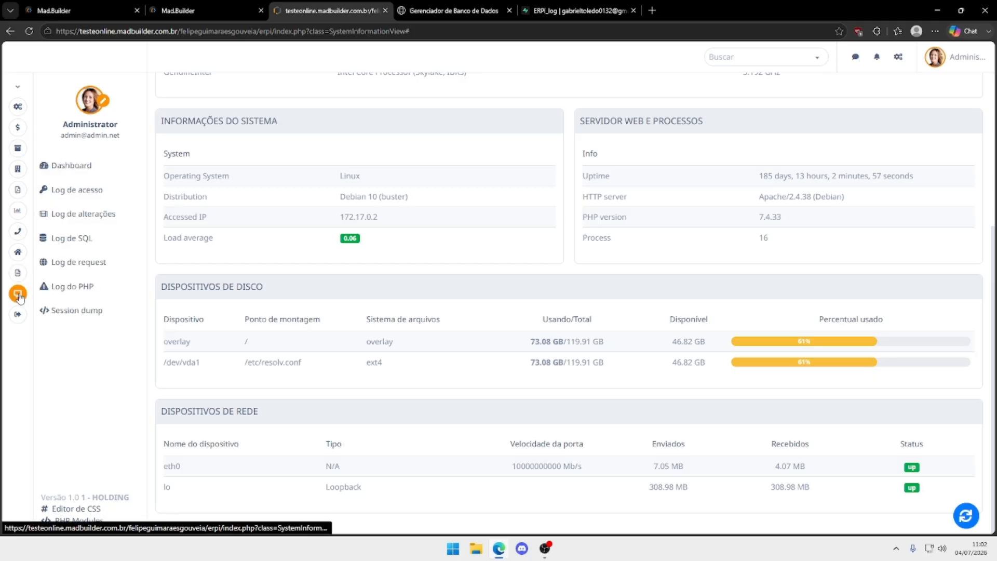
left_click(92, 173)
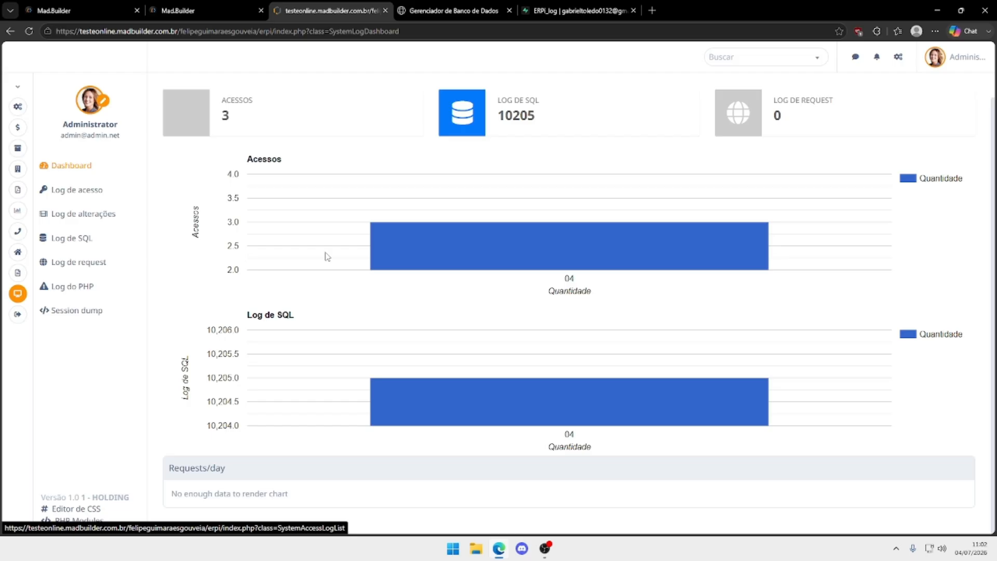
mouse_move(441, 281)
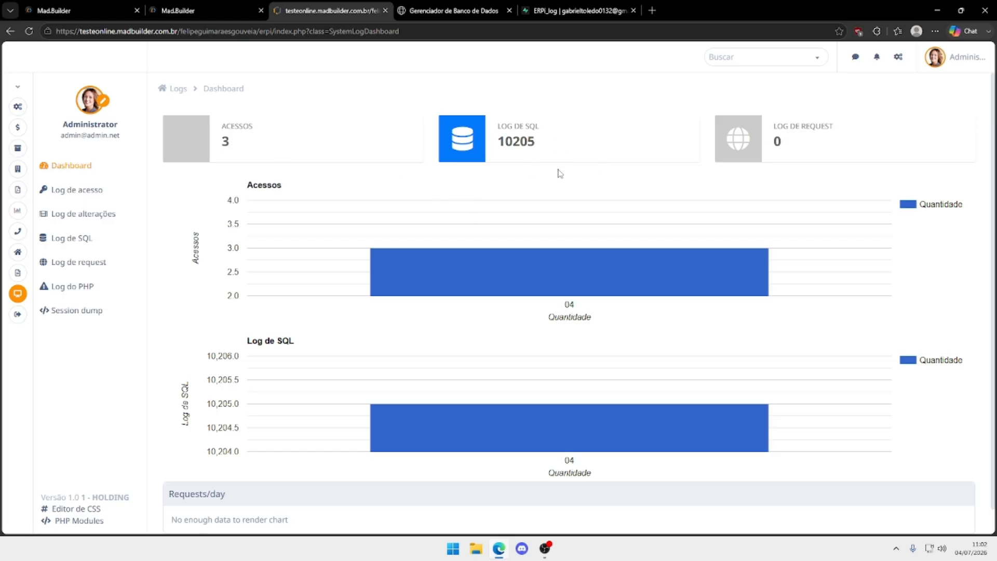
scroll(644, 214, "down", 1)
mouse_move(595, 246)
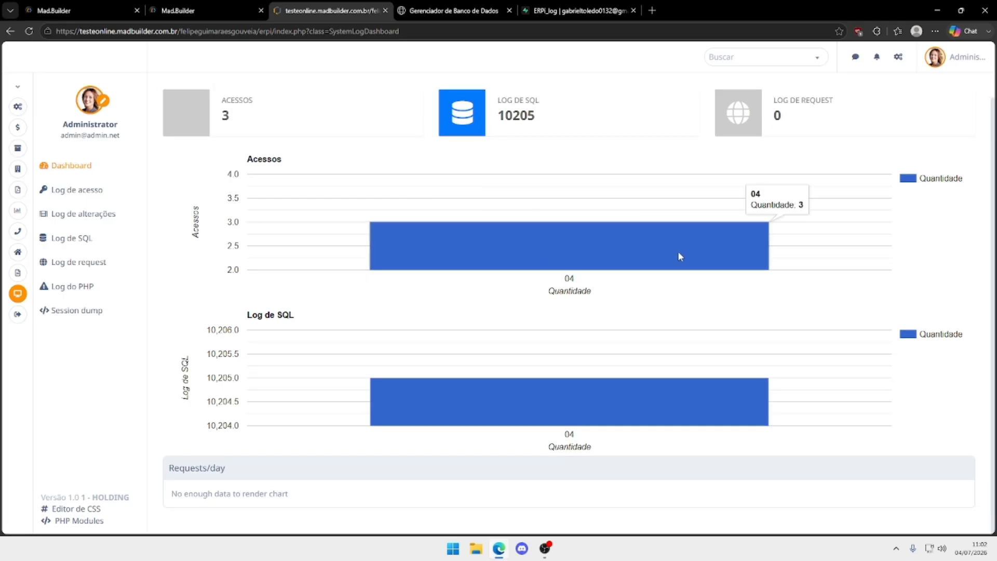
Step: View the Log de acesso session list, and open Log de alterações to examine its records and execution trace
left_click(76, 190)
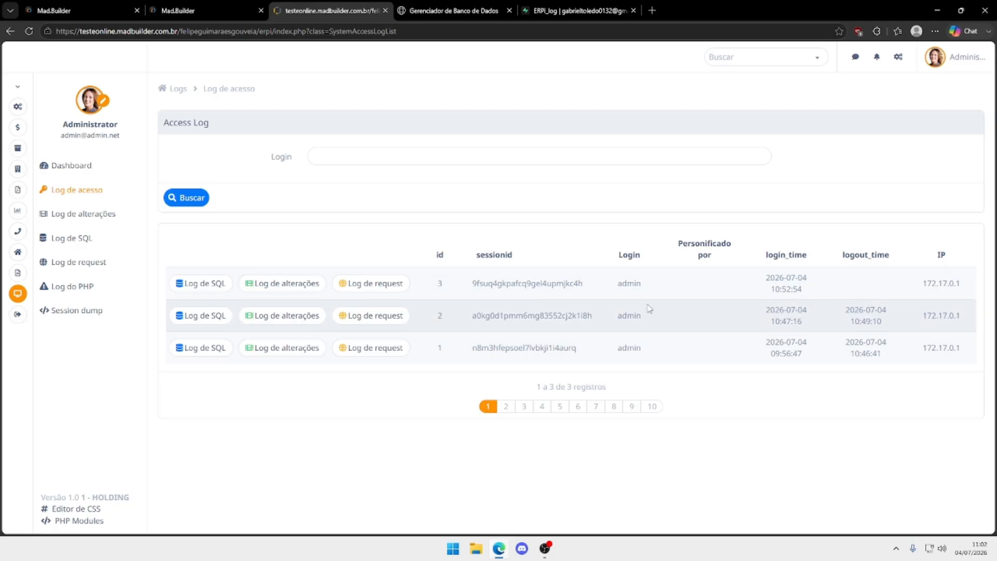
left_click(99, 213)
scroll(577, 199, "down", 1)
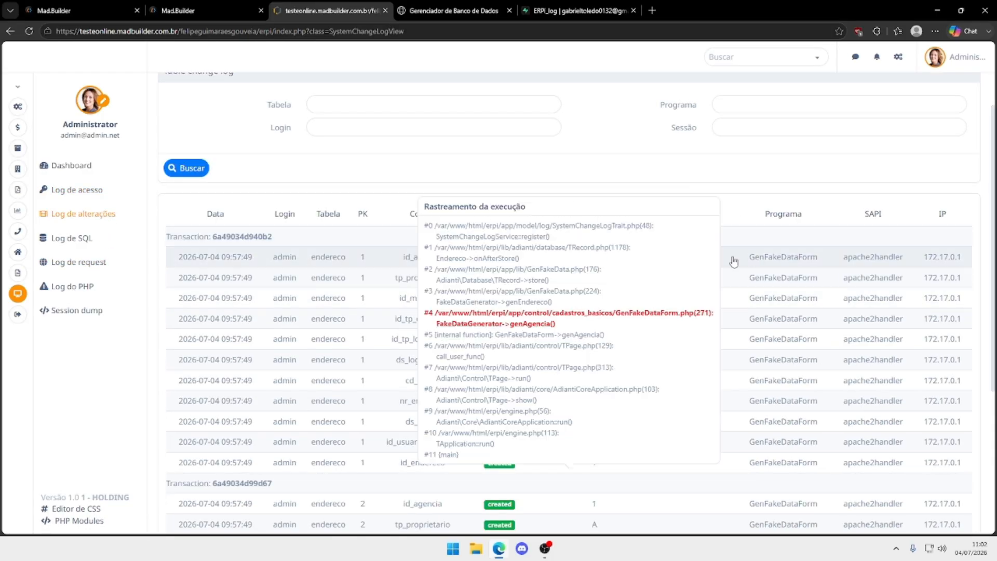
Step: Review the remaining change records by transaction, and open Log de SQL to examine its filter fields and logged statements
scroll(597, 280, "down", 4)
scroll(119, 291, "up", 5)
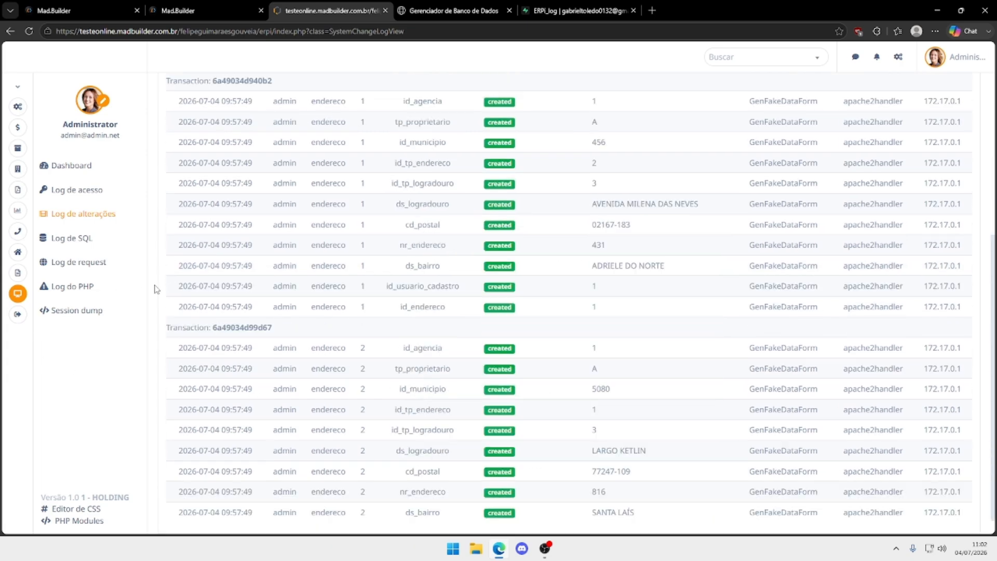
left_click(73, 237)
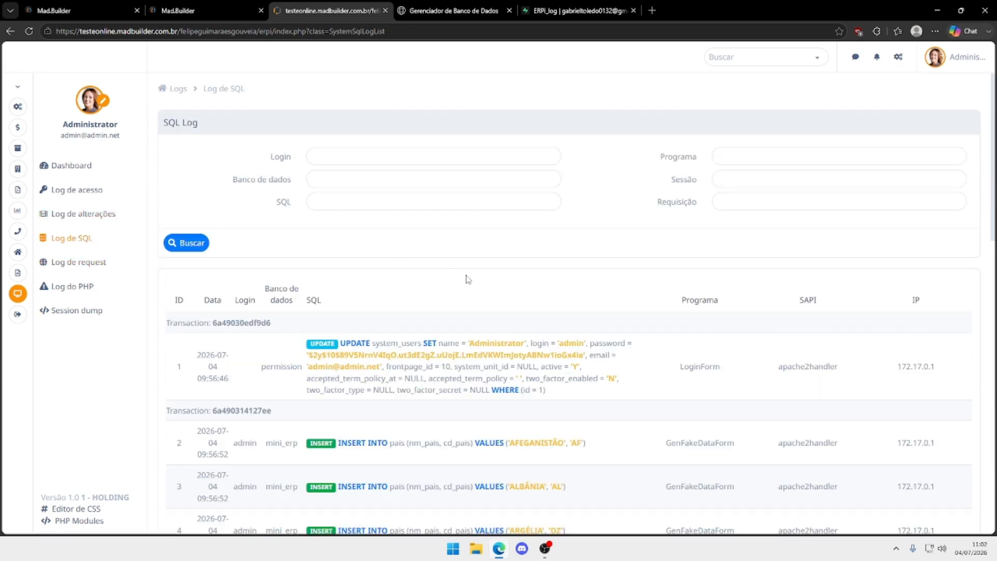
scroll(468, 279, "down", 3)
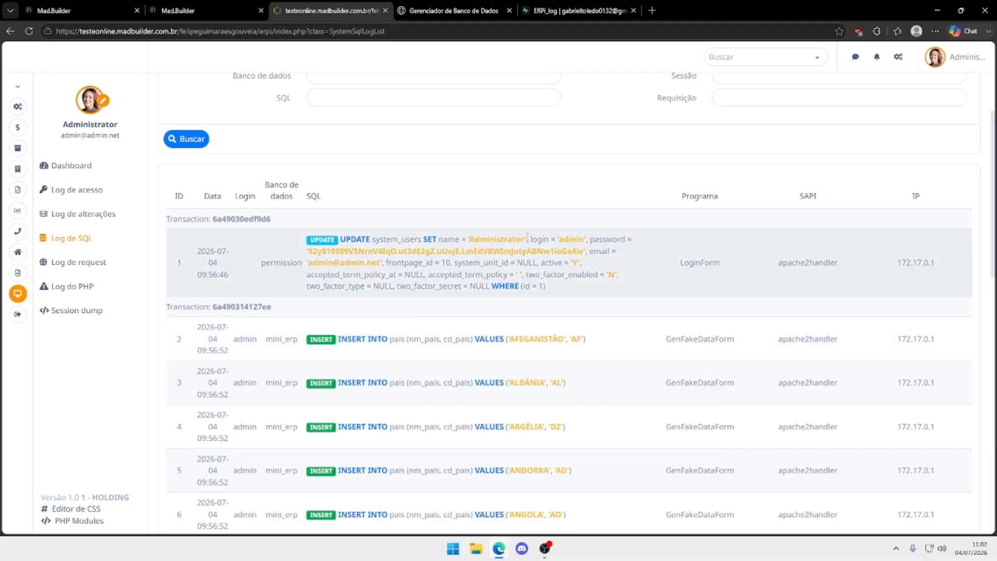
mouse_move(712, 197)
scroll(752, 184, "up", 3)
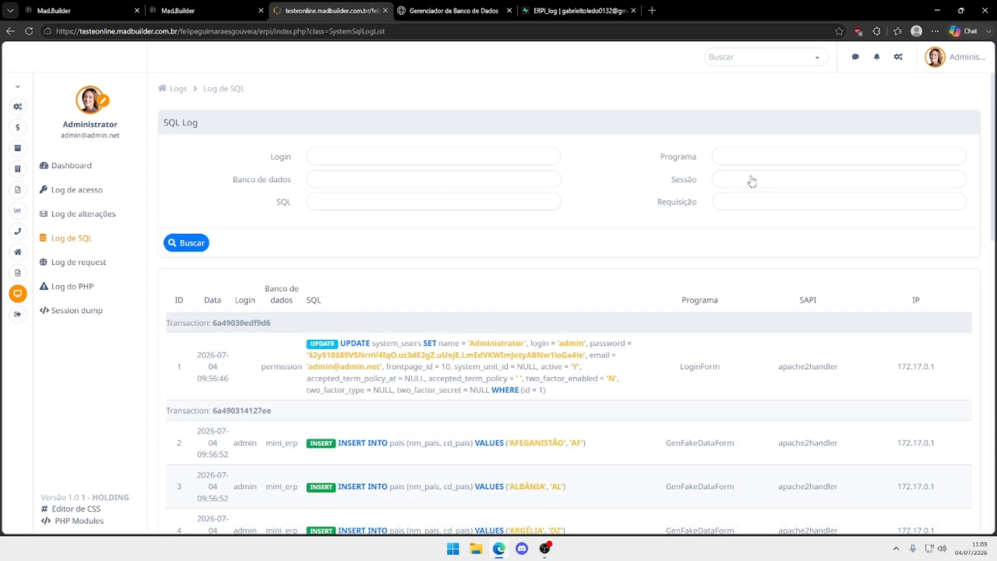
scroll(690, 263, "down", 4)
scroll(676, 284, "down", 10)
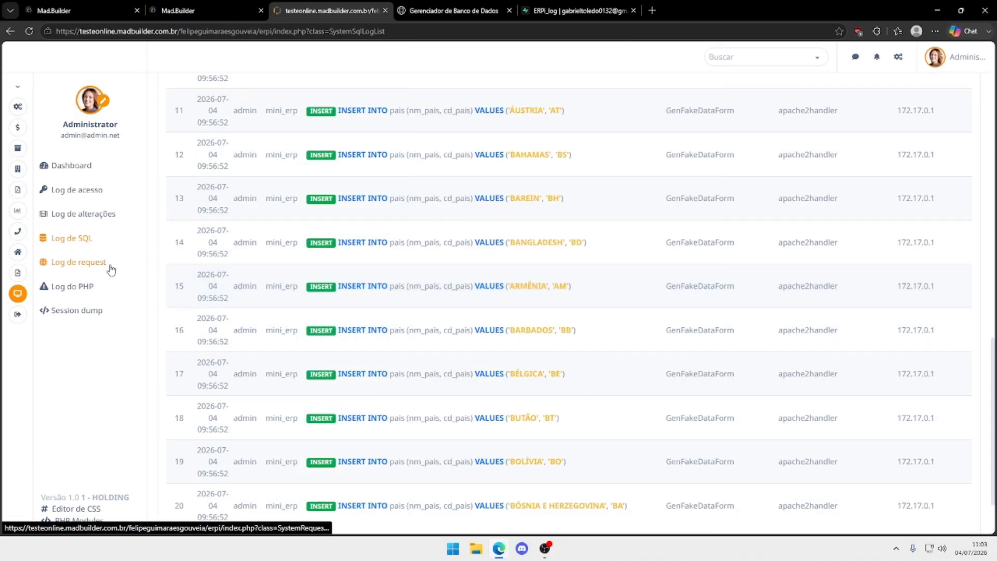
Step: View the Log de request page, and open Log do PHP to examine the error types, messages and stack traces
left_click(111, 269)
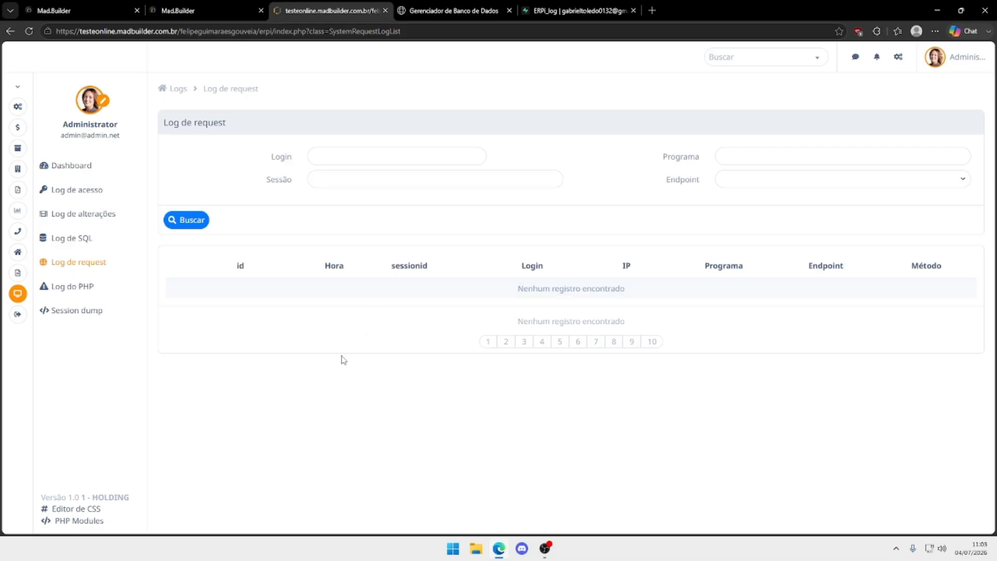
left_click(105, 287)
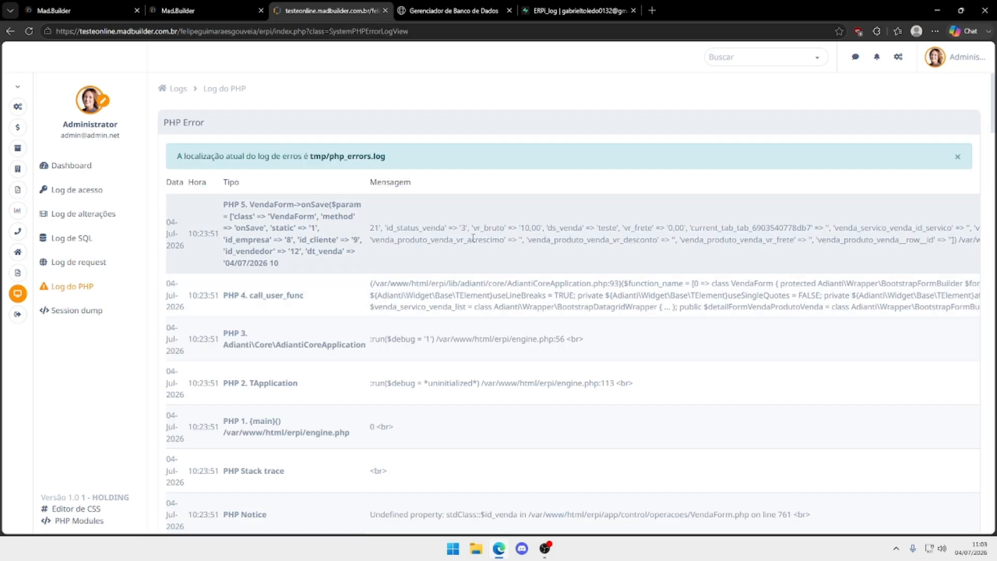
scroll(473, 238, "down", 9)
scroll(474, 257, "down", 9)
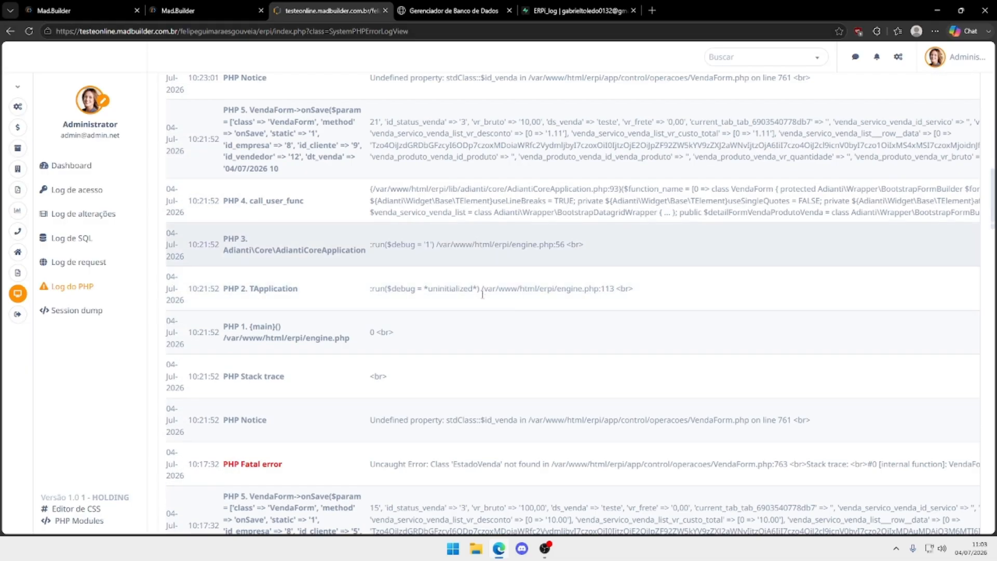
scroll(476, 304, "down", 9)
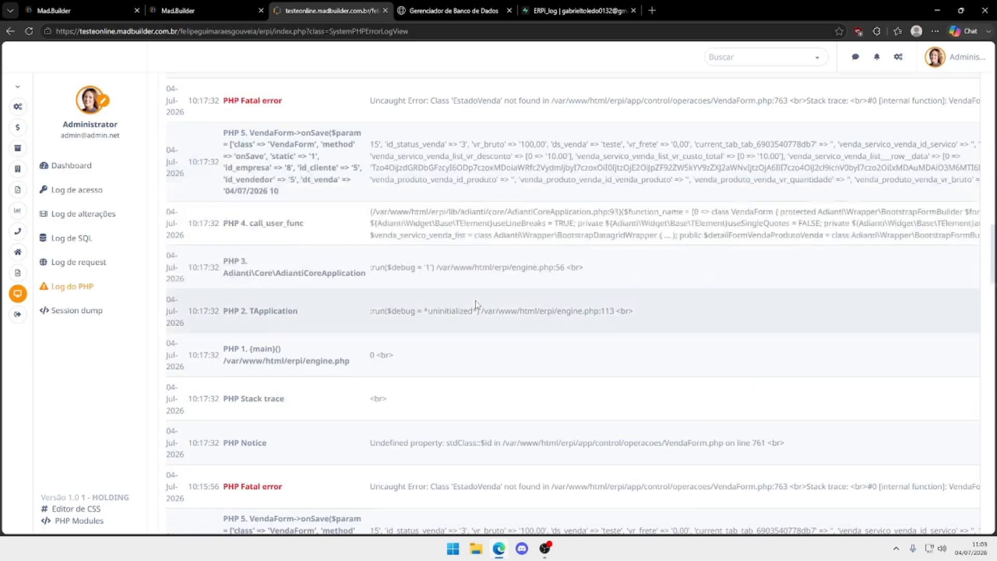
scroll(475, 300, "down", 8)
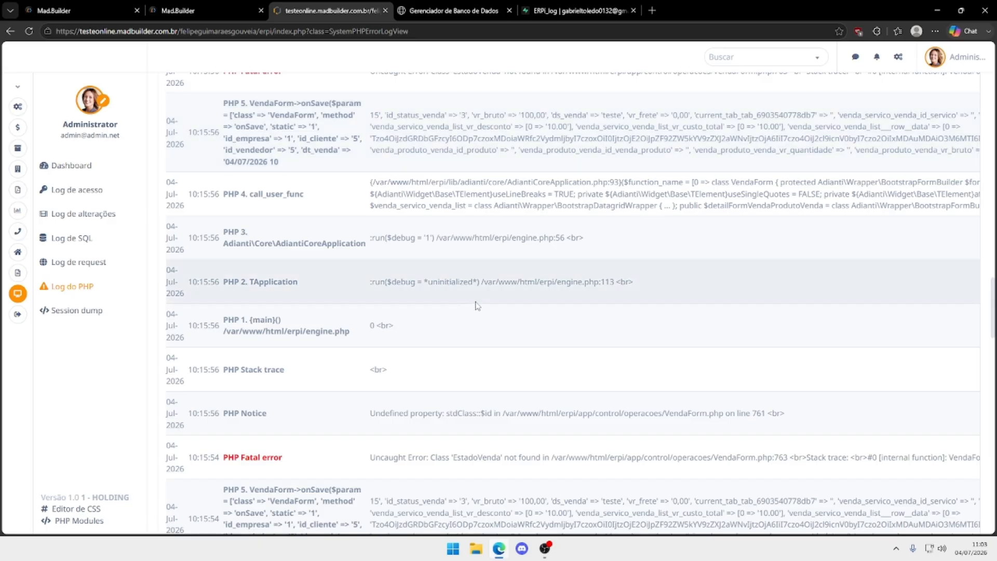
Step: Open Session dump to examine the session variables and their values, and return to the module containing Vendas
left_click(106, 314)
scroll(424, 268, "up", 5)
scroll(424, 267, "up", 10)
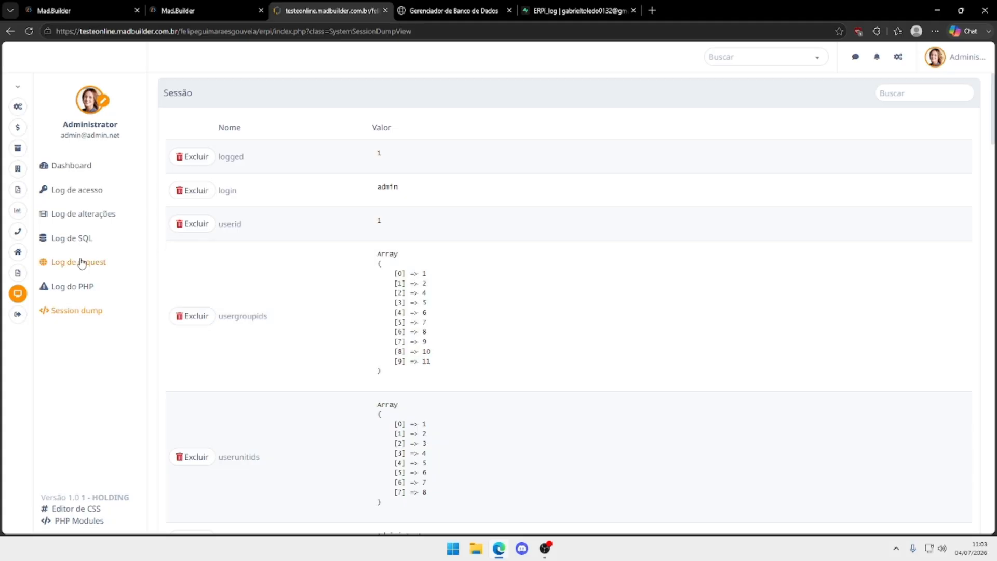
left_click(18, 107)
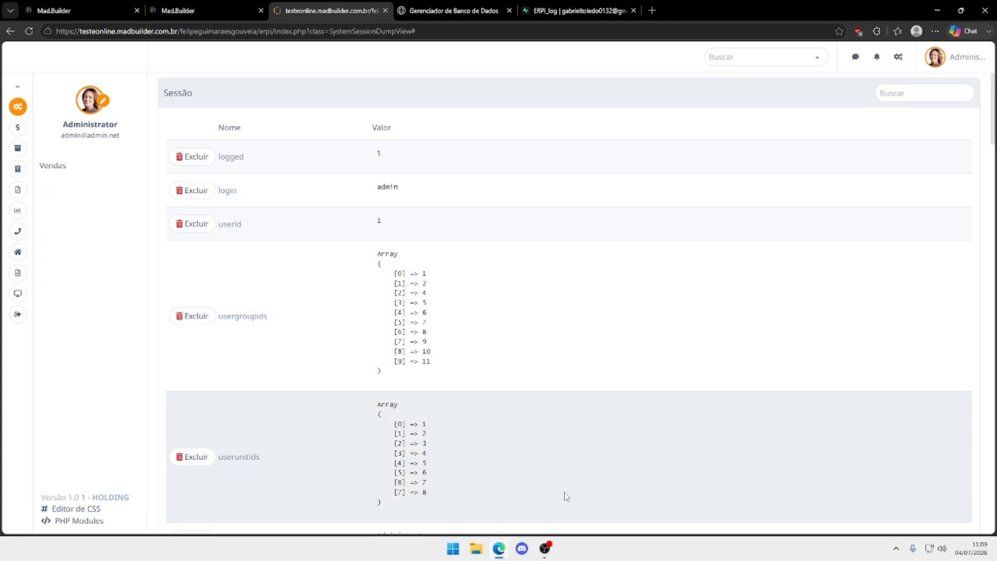